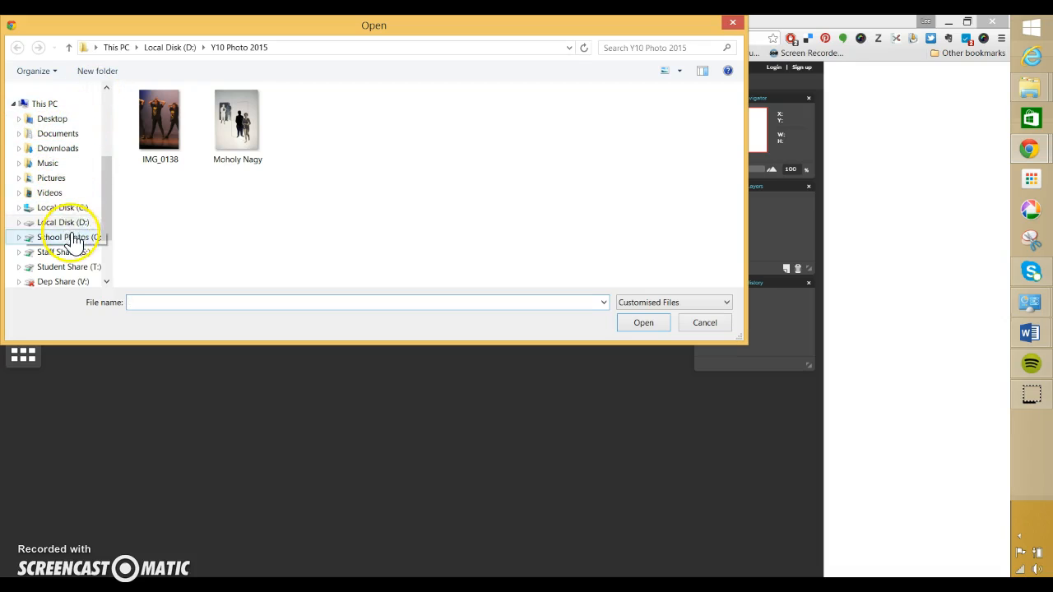
- Browse to the BYOD Photo folder inside 2015 Art Department on the Student Share (T:) drive
{"action": "left_click", "coordinate": [71, 267]}
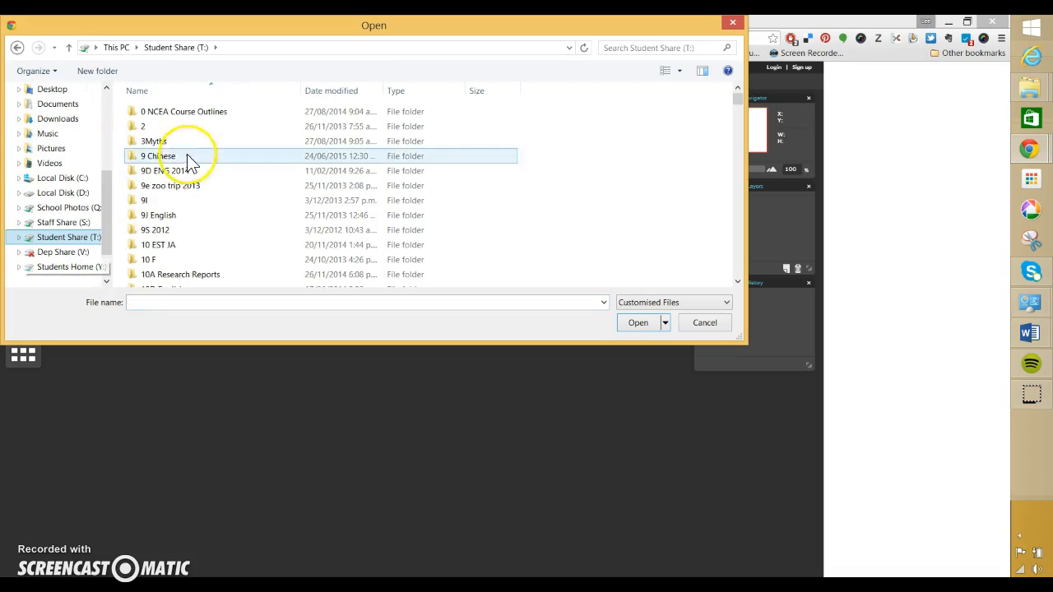
{"action": "left_click", "coordinate": [210, 216]}
{"action": "scroll", "coordinate": [212, 219], "scroll_direction": "down", "scroll_amount": 12}
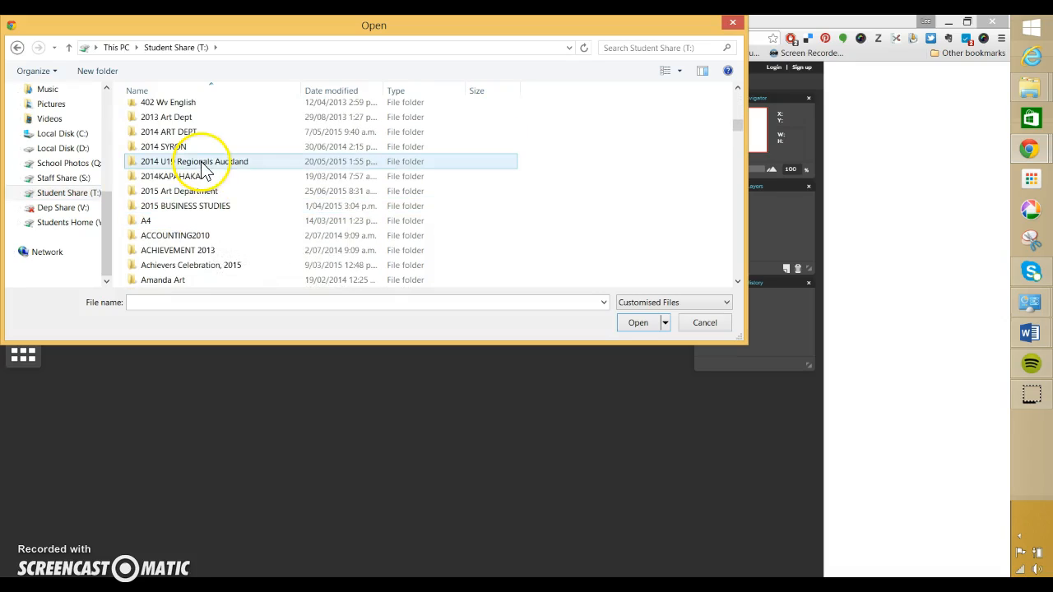
{"action": "left_click", "coordinate": [201, 193]}
{"action": "left_click", "coordinate": [637, 323]}
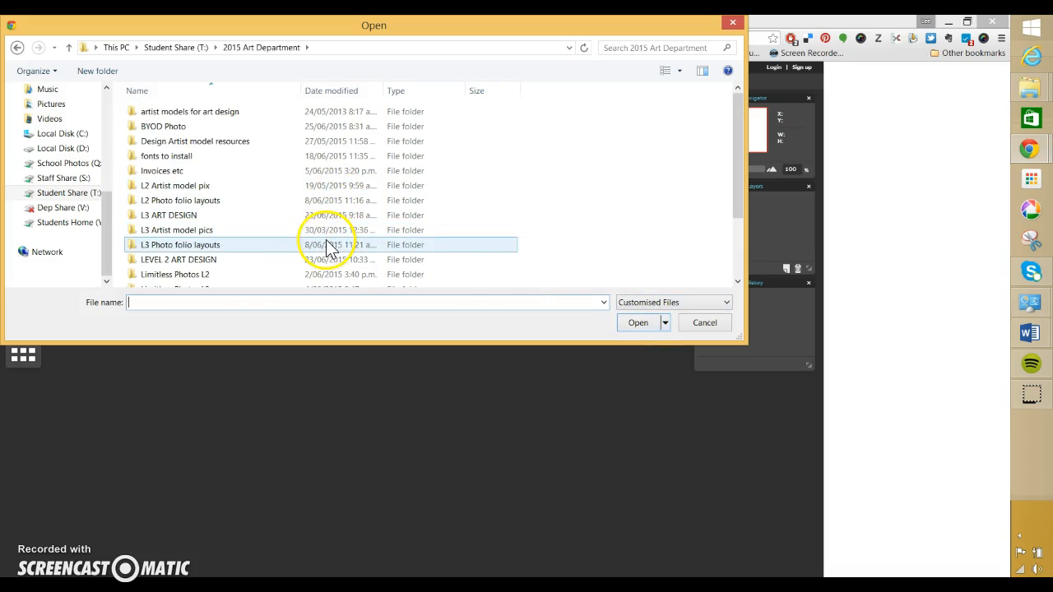
{"action": "double_click", "coordinate": [217, 128]}
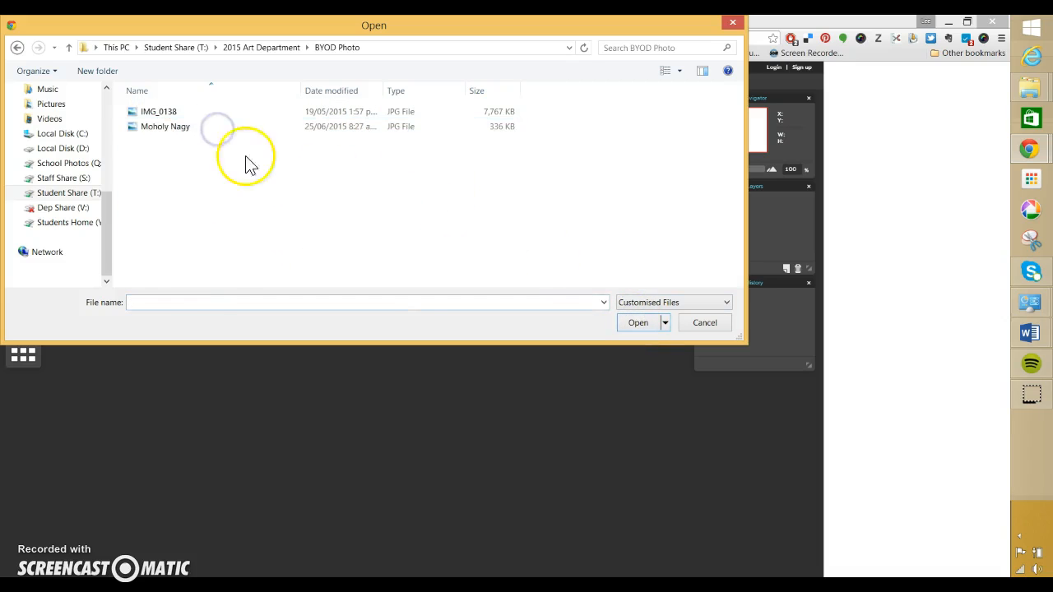
- Open the photo IMG_0138 from the BYOD Photo folder for editing
{"action": "left_click", "coordinate": [164, 129]}
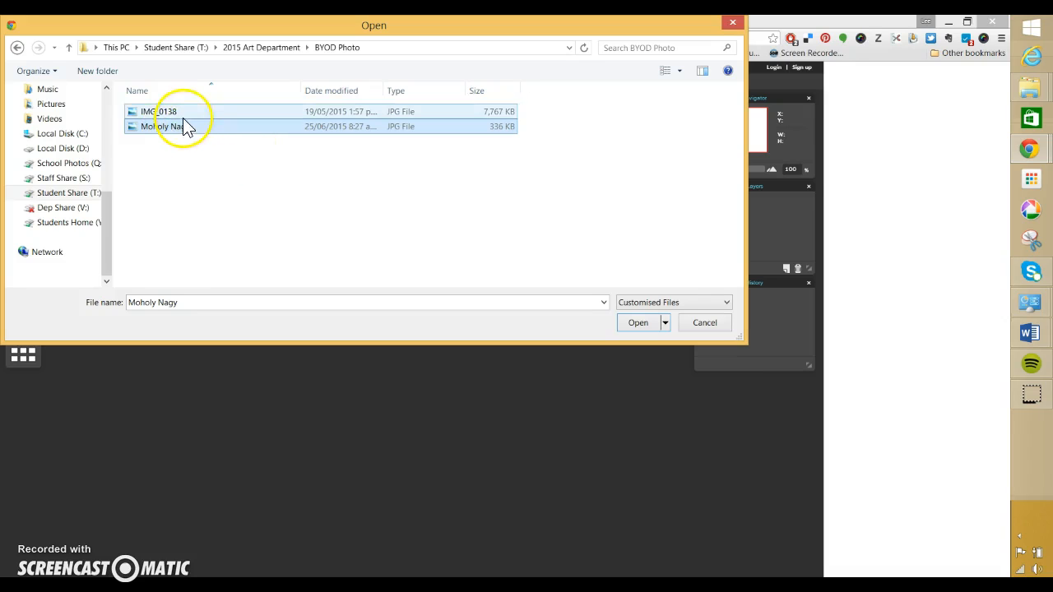
{"action": "left_click", "coordinate": [179, 114]}
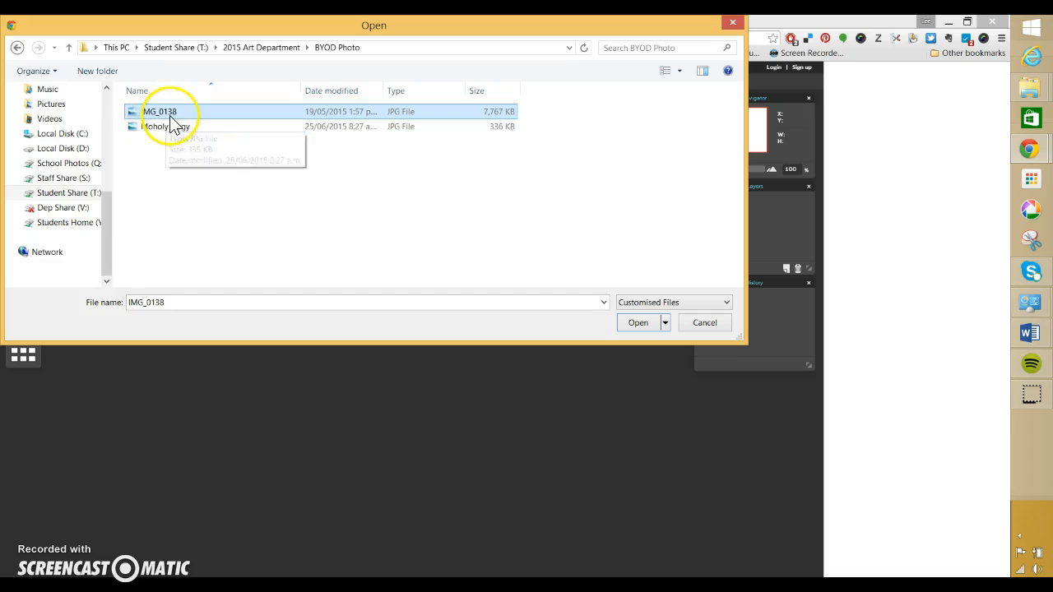
{"action": "left_click", "coordinate": [638, 325]}
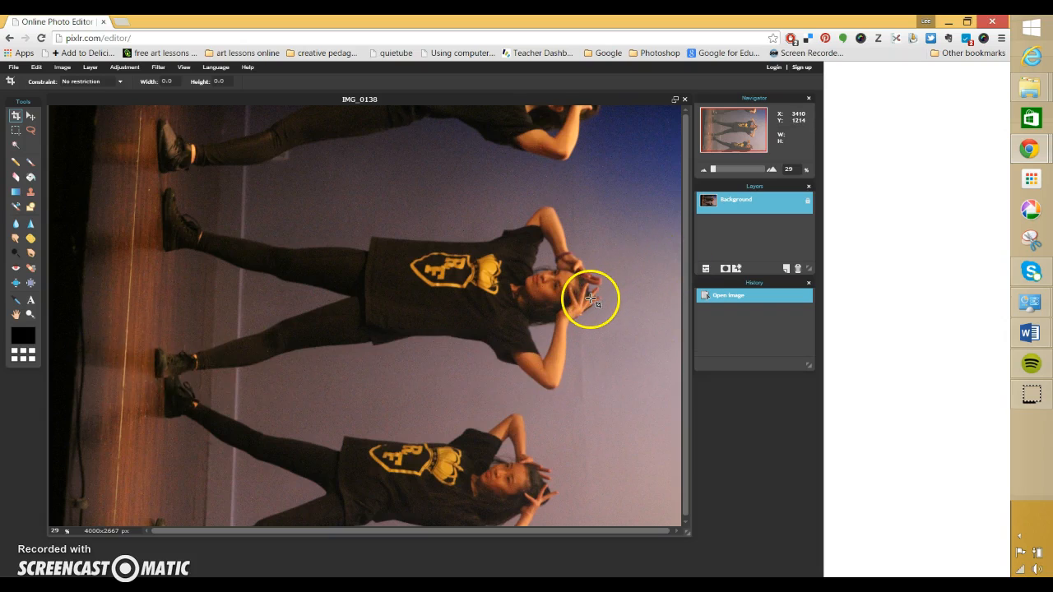
- Switch to File Explorer and view the Moholy Nagy picture from Student Share (T:), 2015 Art Department, BYOD Photo at full size
{"action": "key", "text": "super"}
{"action": "key", "text": "super"}
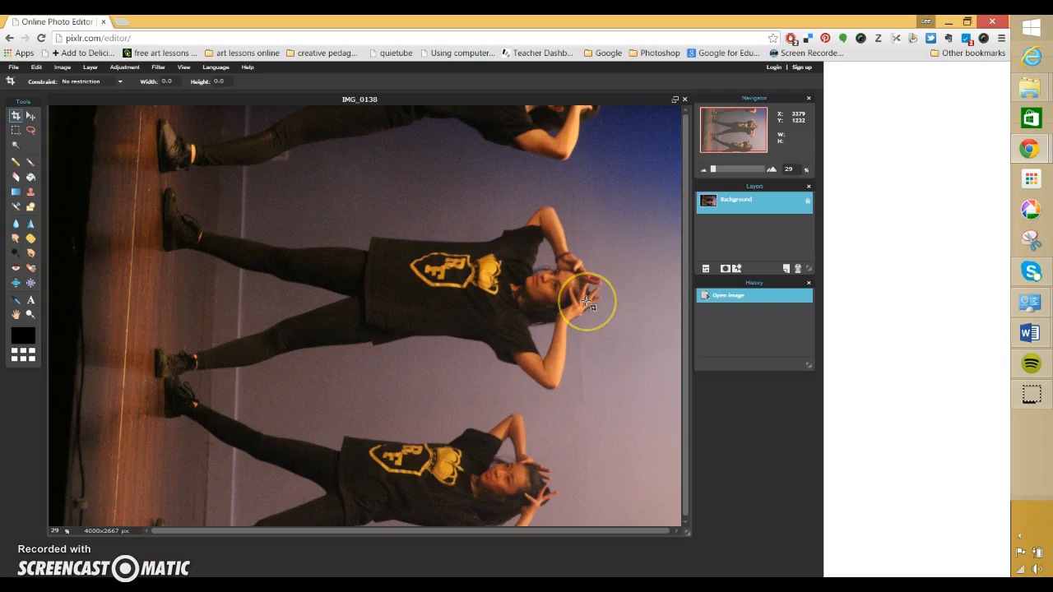
{"action": "key", "text": "super+e"}
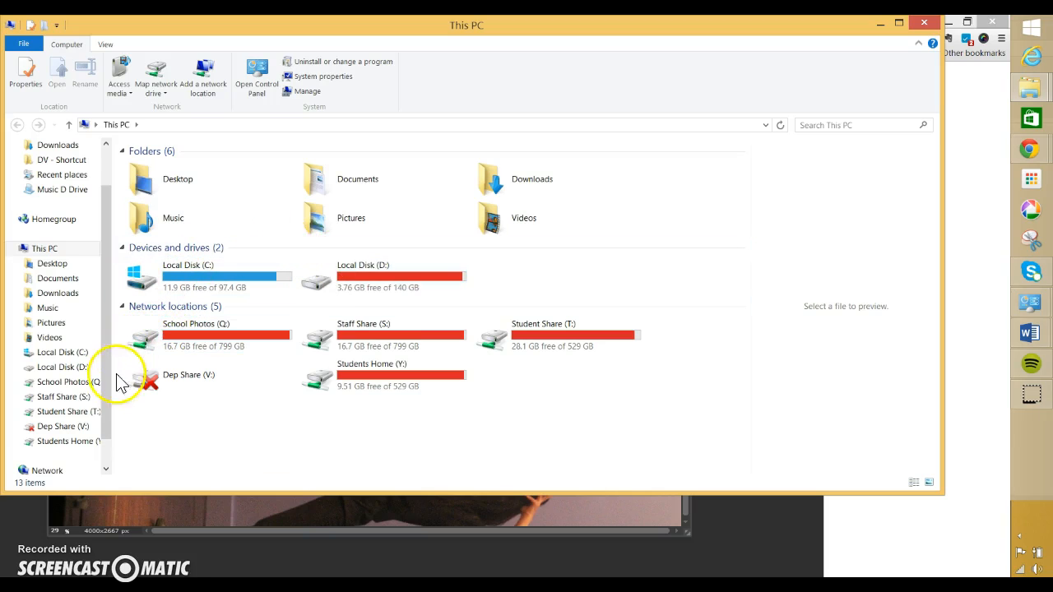
{"action": "left_click", "coordinate": [85, 413]}
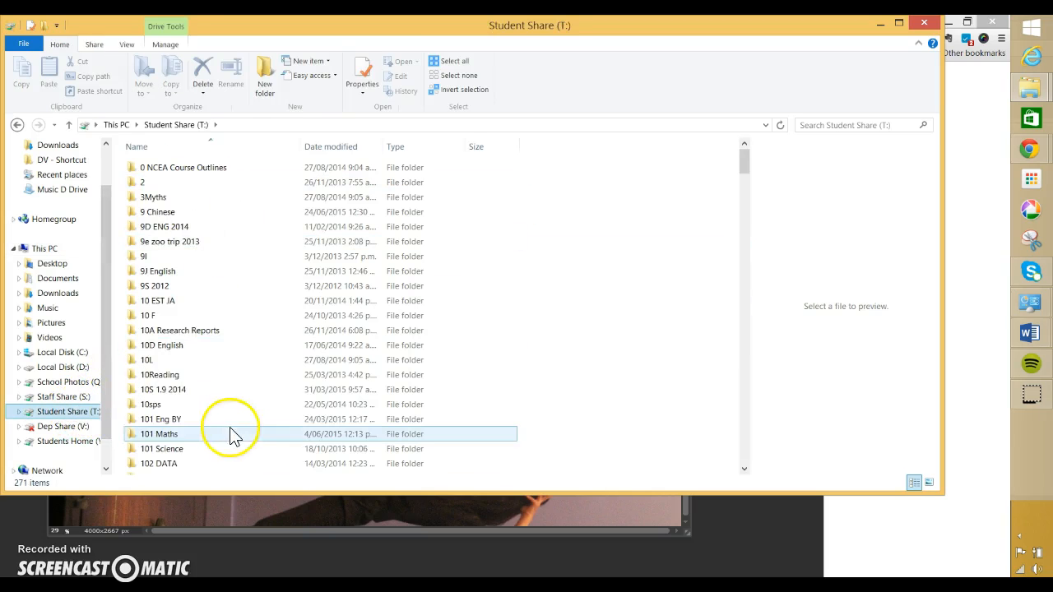
{"action": "scroll", "coordinate": [229, 392], "scroll_direction": "down", "scroll_amount": 12}
{"action": "left_click", "coordinate": [228, 380]}
{"action": "double_click", "coordinate": [206, 336]}
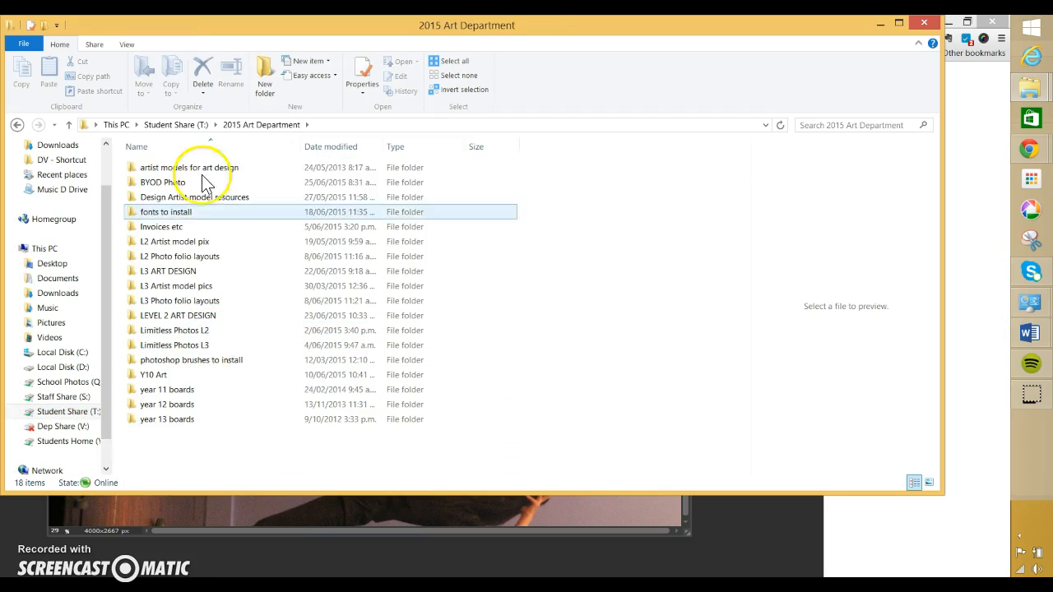
{"action": "double_click", "coordinate": [168, 183]}
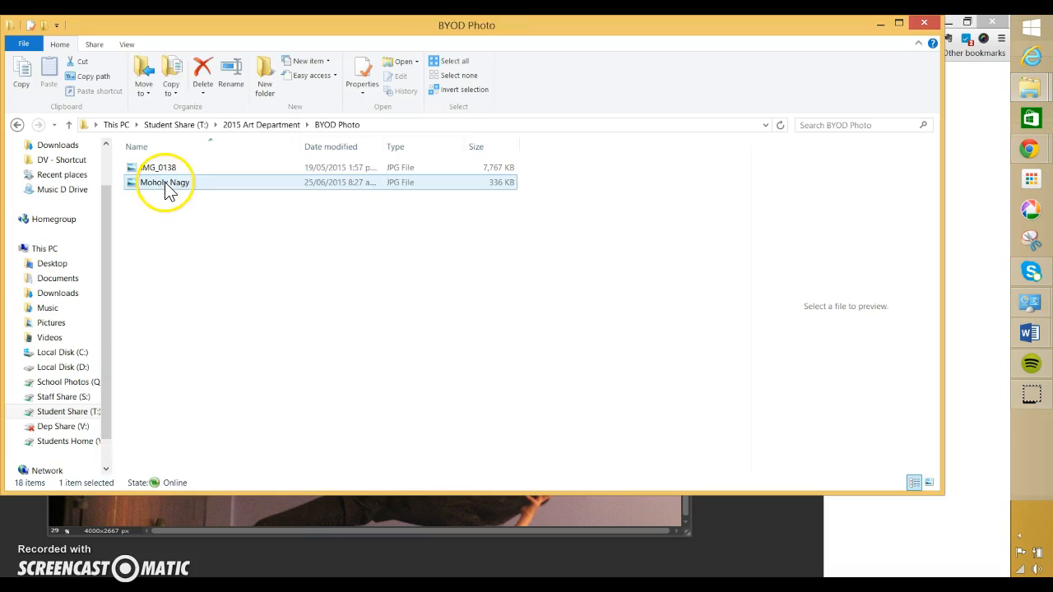
{"action": "left_click", "coordinate": [180, 182]}
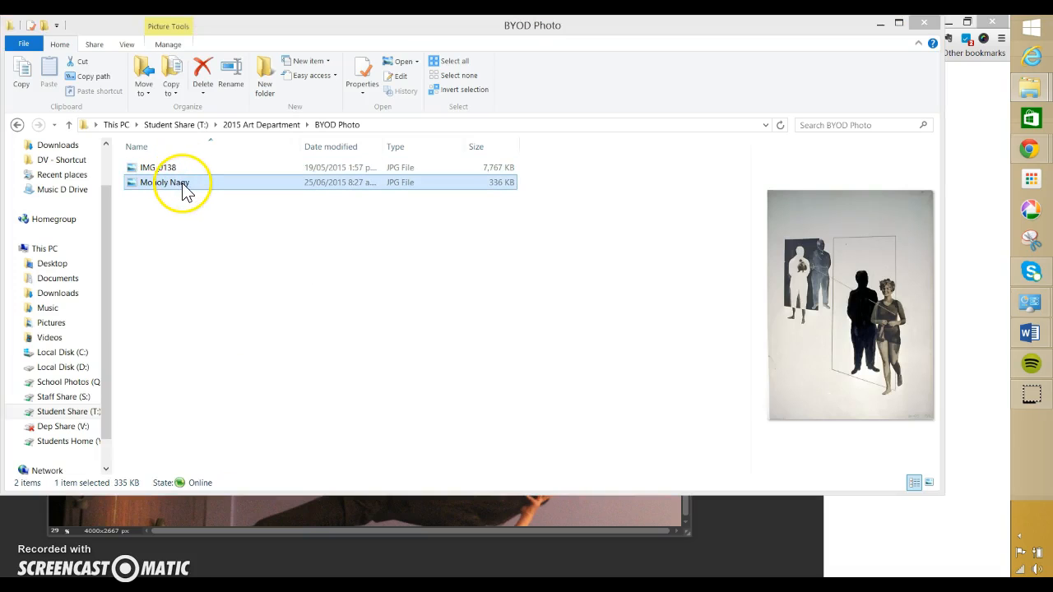
{"action": "double_click", "coordinate": [182, 183]}
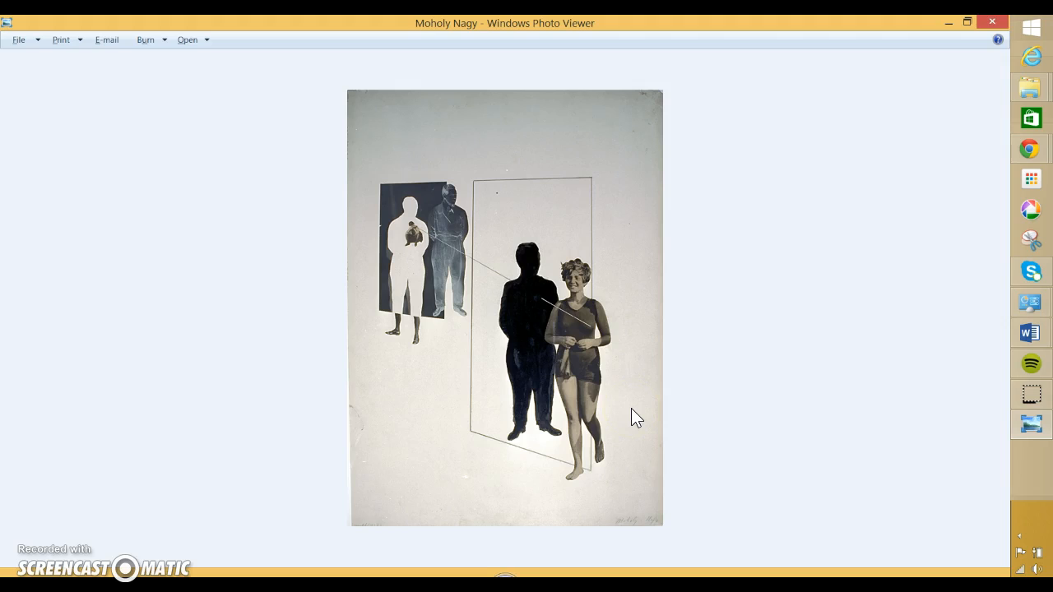
- Switch back to the Pixlr editor and rotate the photo's canvas 90° counter-clockwise
{"action": "key", "text": "alt+Tab"}
{"action": "key", "text": "Tab"}
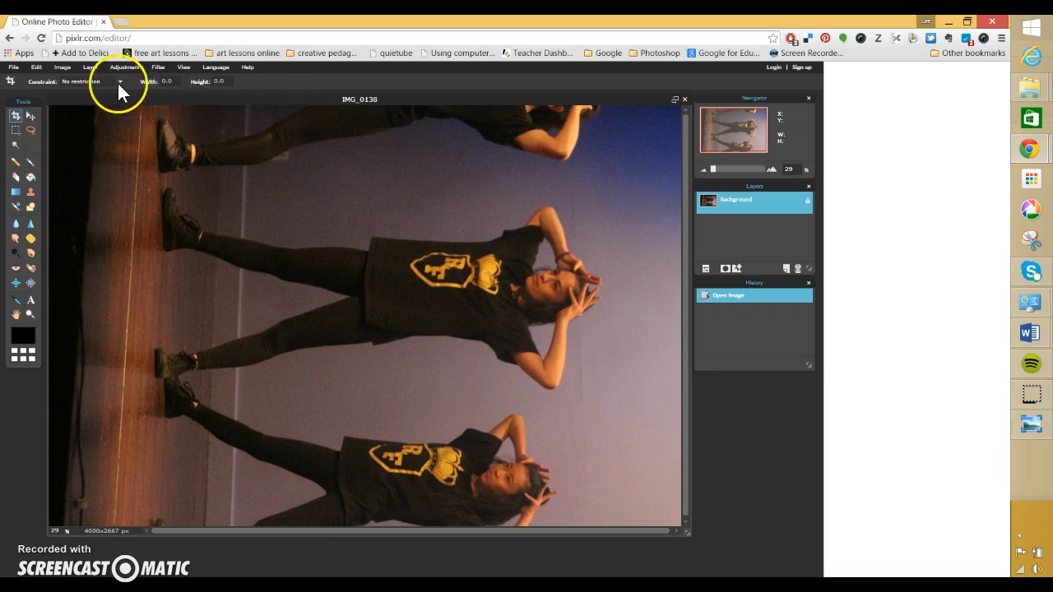
{"action": "left_click", "coordinate": [64, 69]}
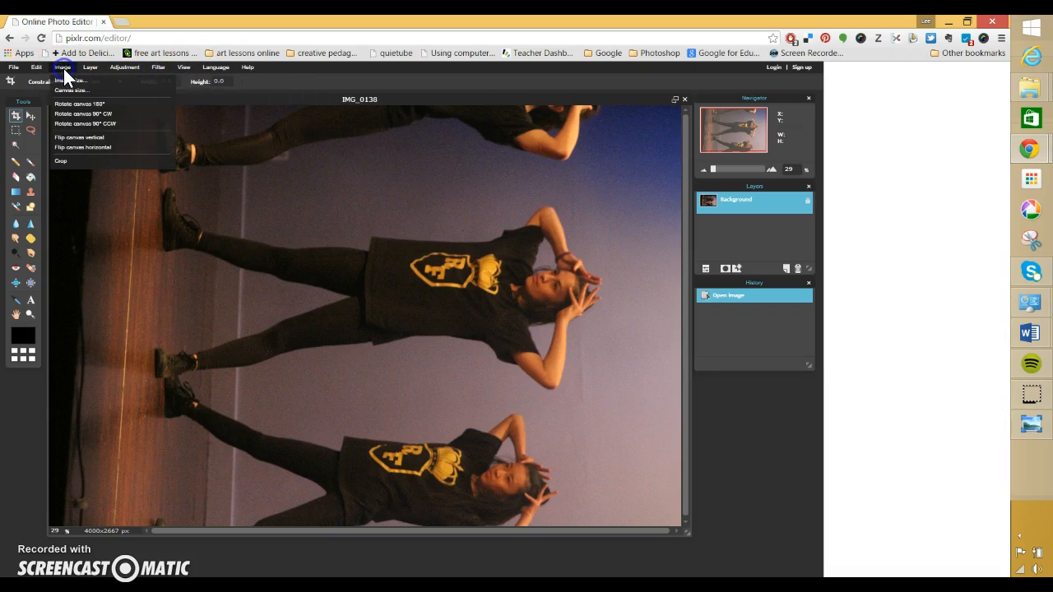
{"action": "left_click", "coordinate": [72, 124]}
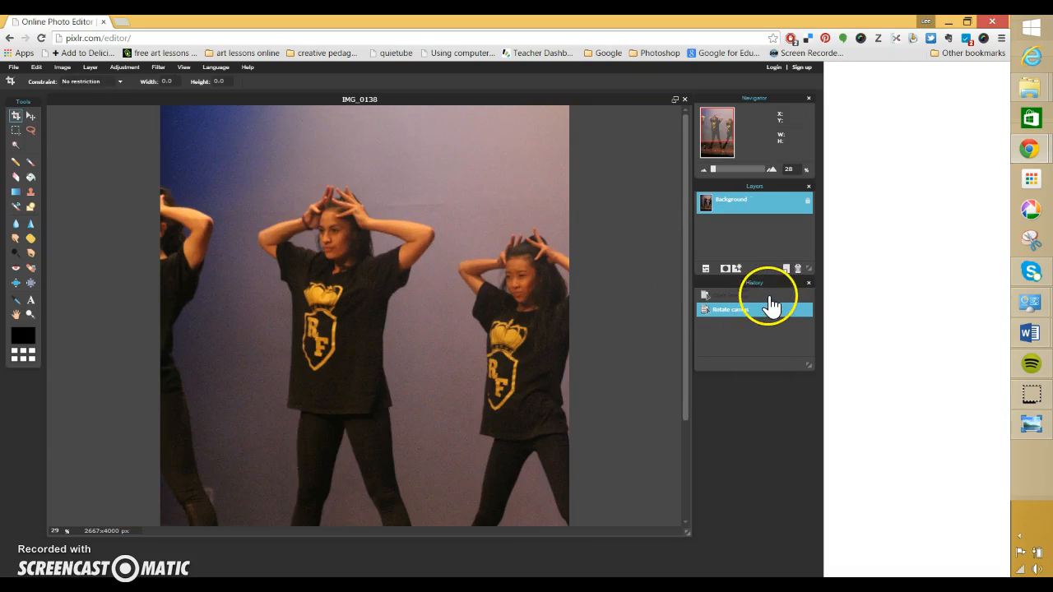
- Duplicate the Background layer of the rotated photo
{"action": "left_click", "coordinate": [750, 202]}
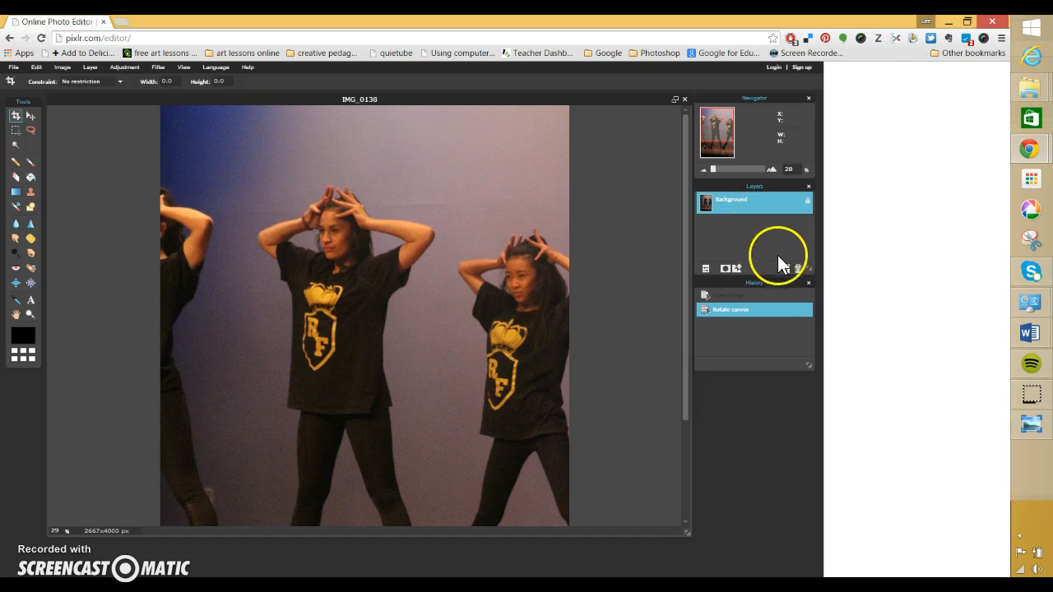
{"action": "right_click", "coordinate": [770, 207]}
{"action": "left_click", "coordinate": [799, 216]}
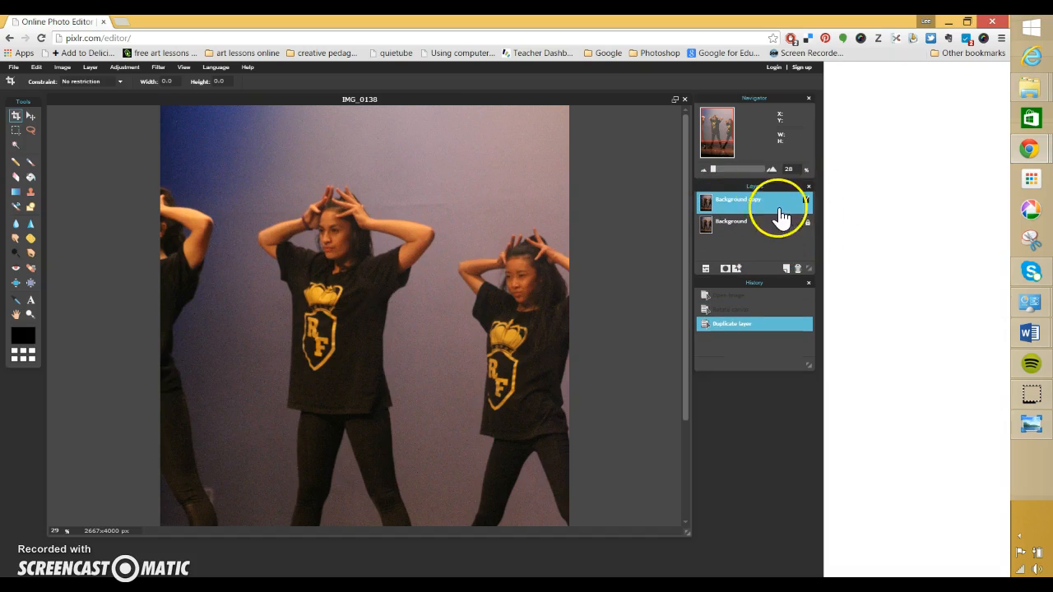
- Unlock the original Background layer and hide it, leaving the Background copy layer shown
{"action": "left_click", "coordinate": [746, 229]}
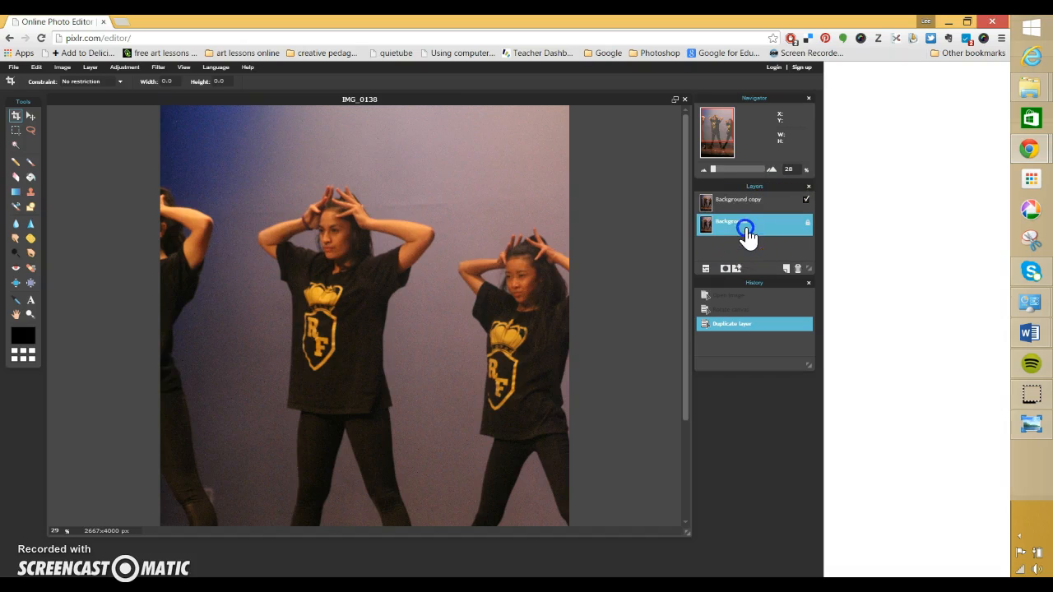
{"action": "double_click", "coordinate": [810, 225]}
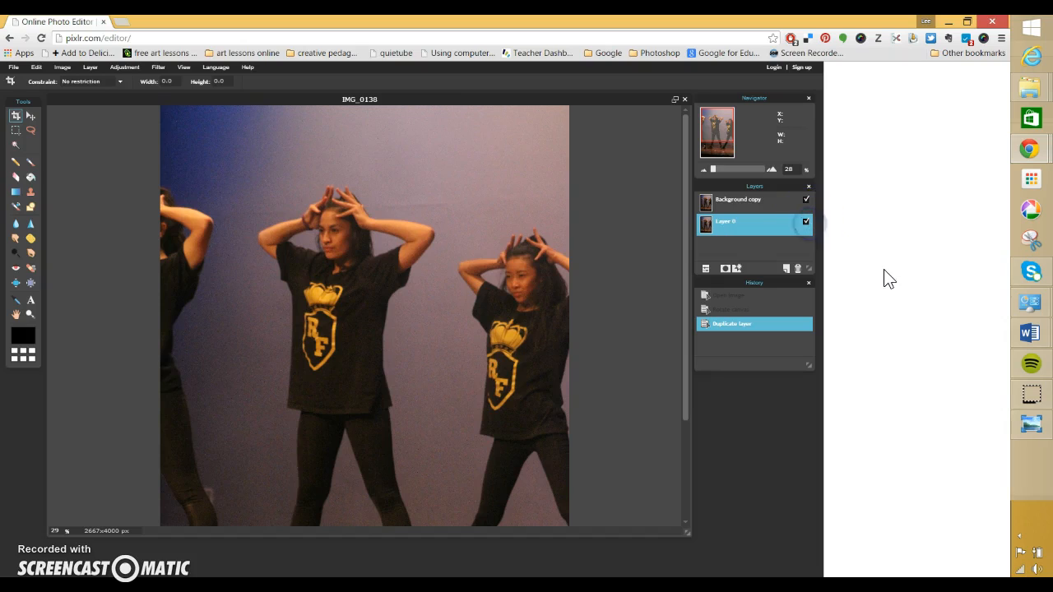
{"action": "left_click", "coordinate": [808, 200]}
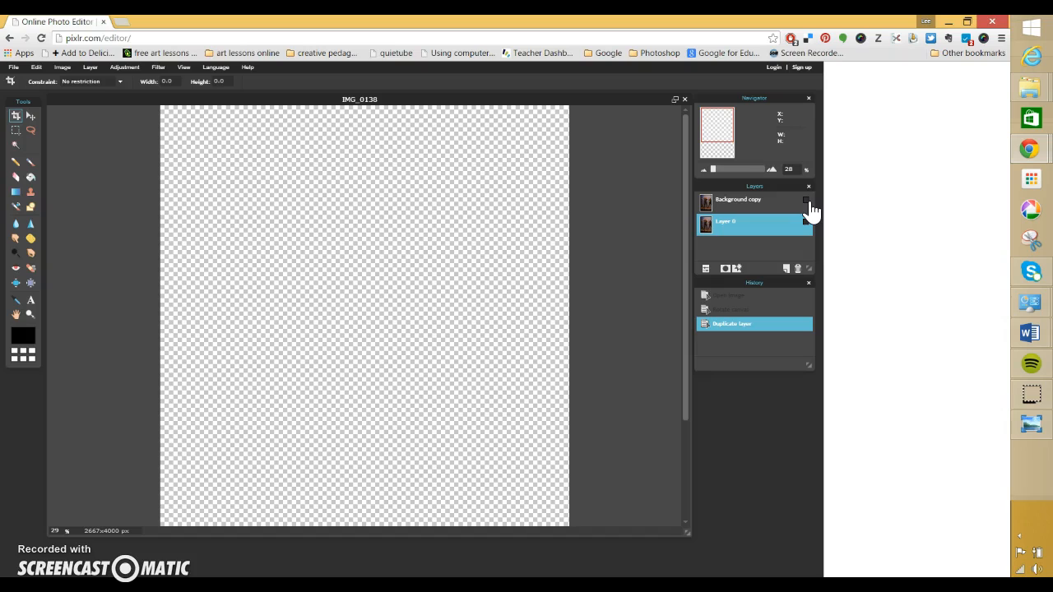
{"action": "left_click", "coordinate": [806, 200]}
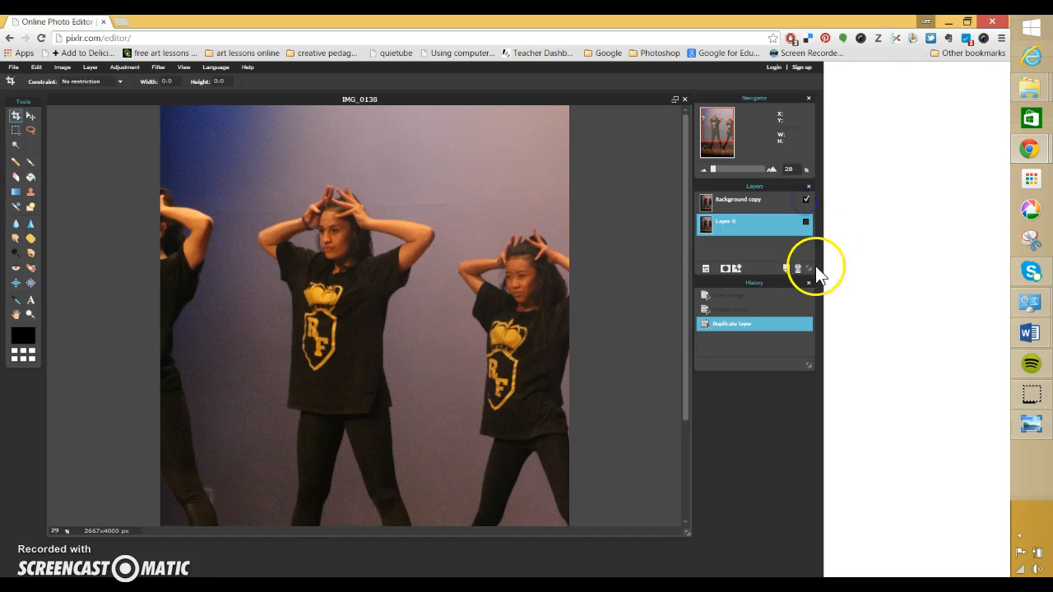
- On the Background copy layer, use the Wand tool to select the backdrop above the dancers, including the dark blue corner
{"action": "left_click", "coordinate": [778, 207]}
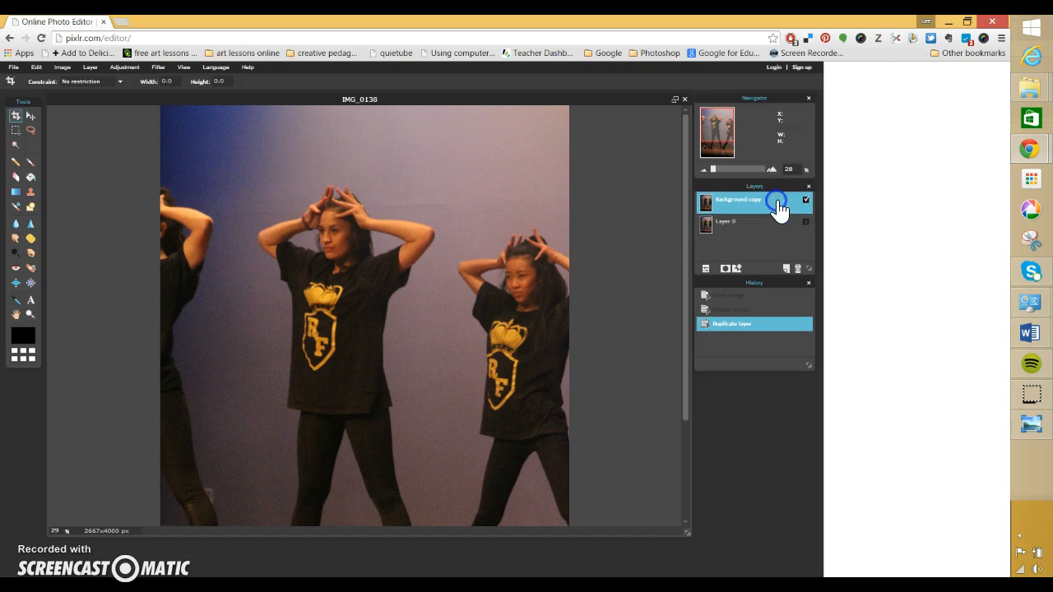
{"action": "left_click", "coordinate": [16, 147]}
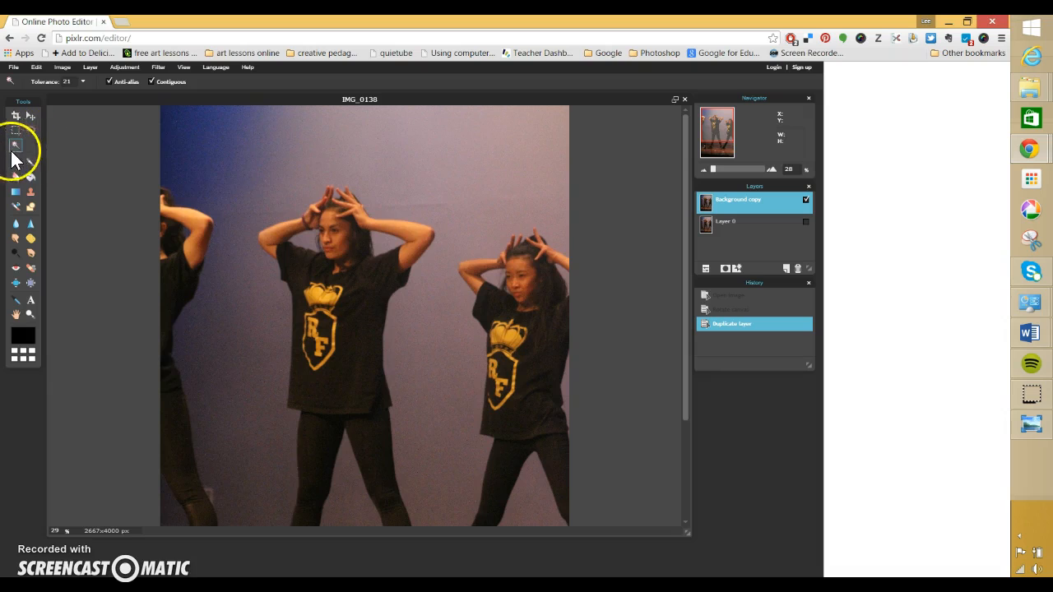
{"action": "left_click", "coordinate": [273, 188]}
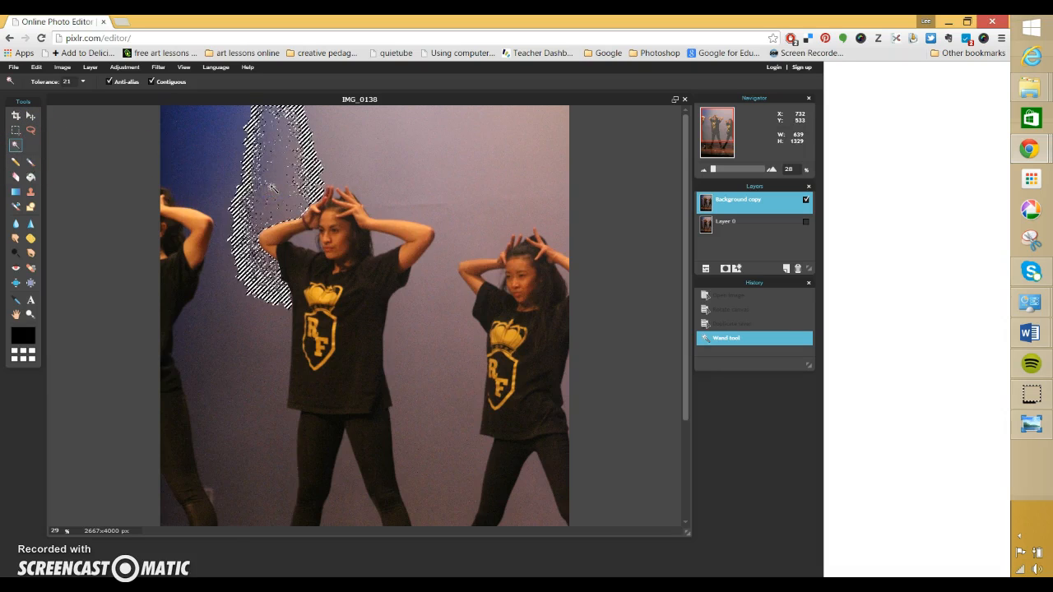
{"action": "left_click", "coordinate": [362, 153]}
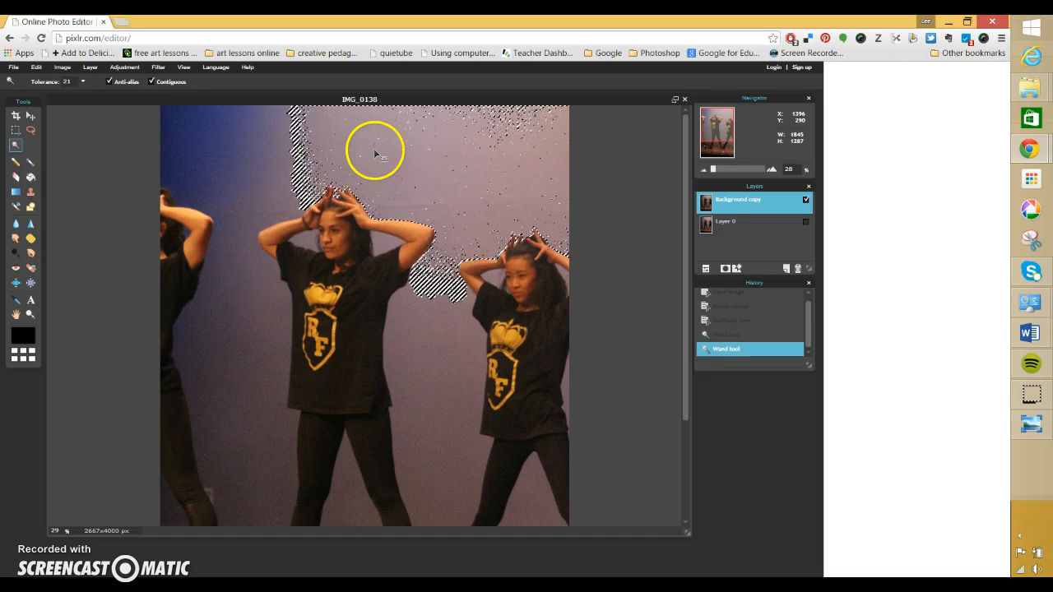
{"action": "left_click", "coordinate": [257, 169], "text": "shift"}
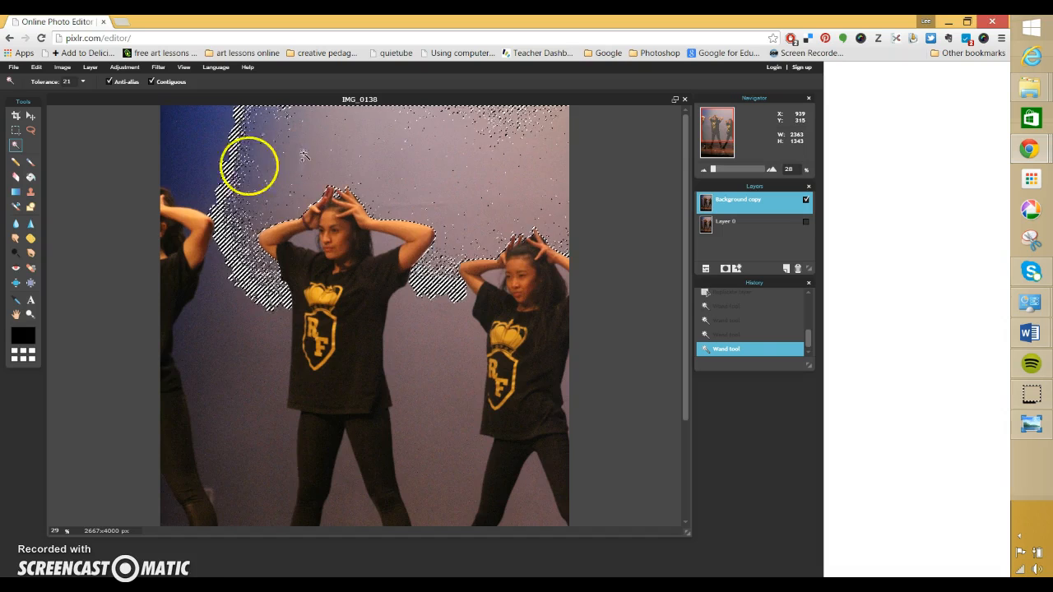
{"action": "left_click", "coordinate": [226, 141], "text": "shift"}
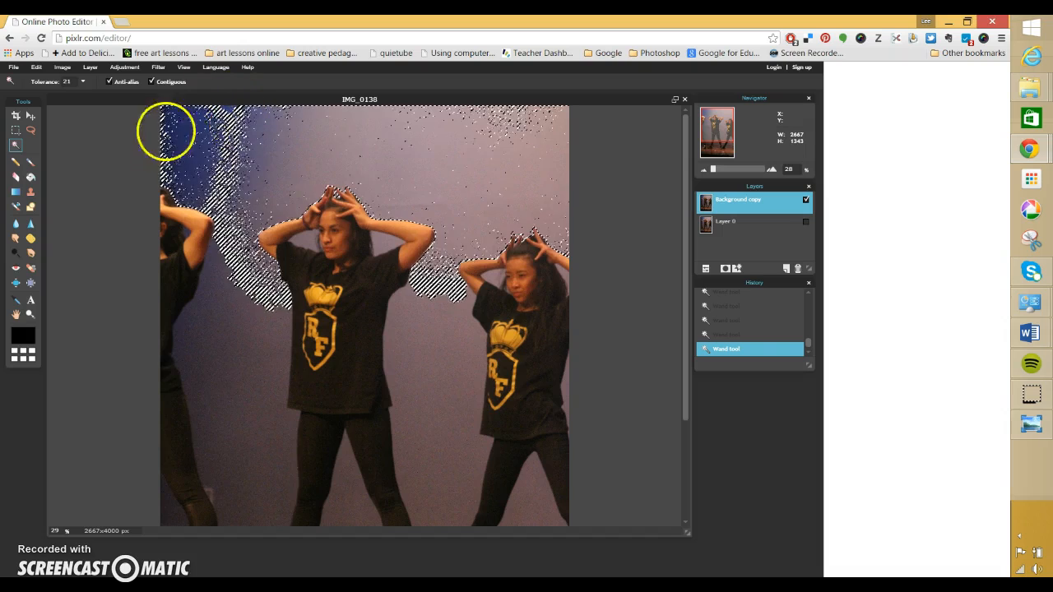
{"action": "left_click", "coordinate": [231, 122], "text": "shift"}
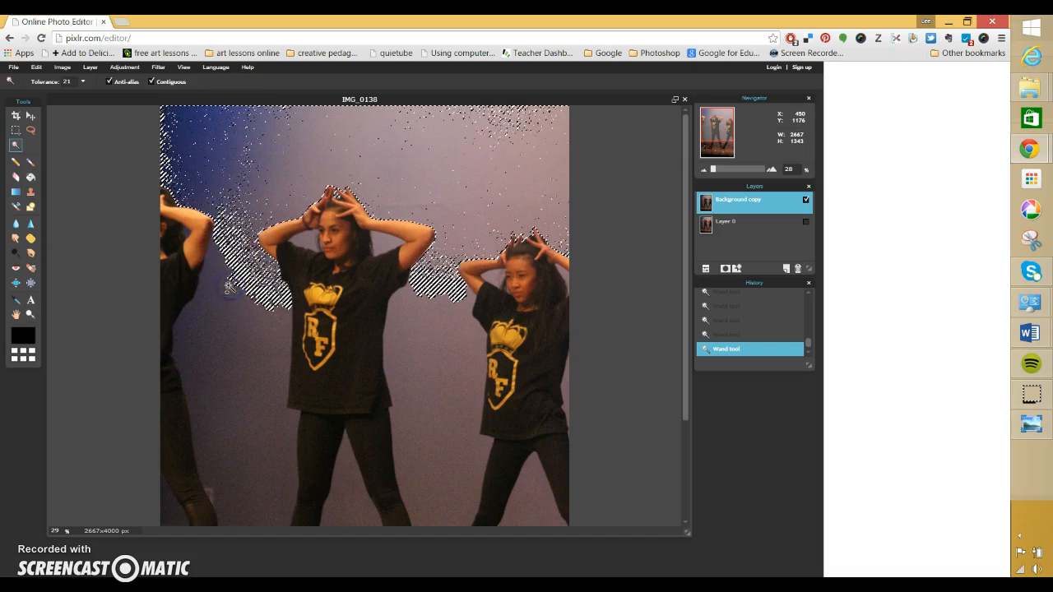
- Add the backdrop between the dancers and the gap between the middle dancer's legs to the Wand selection
{"action": "left_click", "coordinate": [233, 371], "text": "shift"}
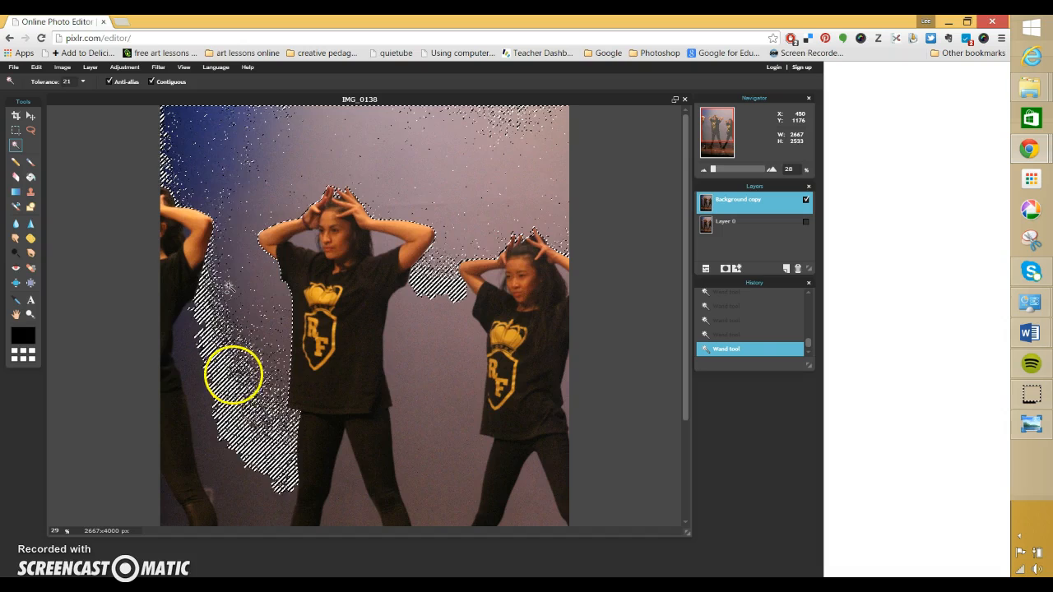
{"action": "left_click", "coordinate": [251, 463], "text": "shift"}
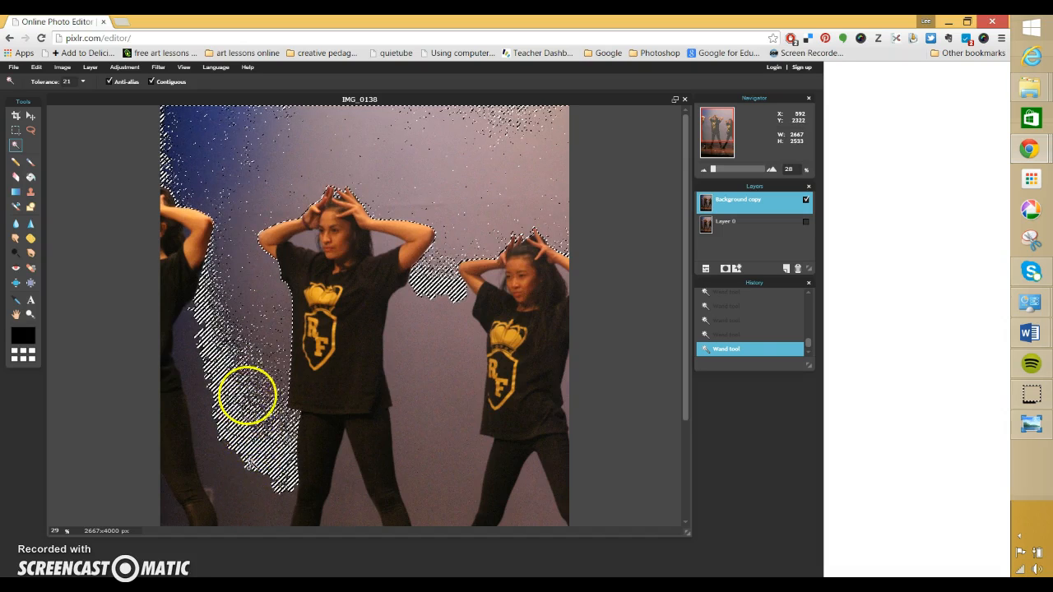
{"action": "left_click", "coordinate": [235, 330], "text": "shift"}
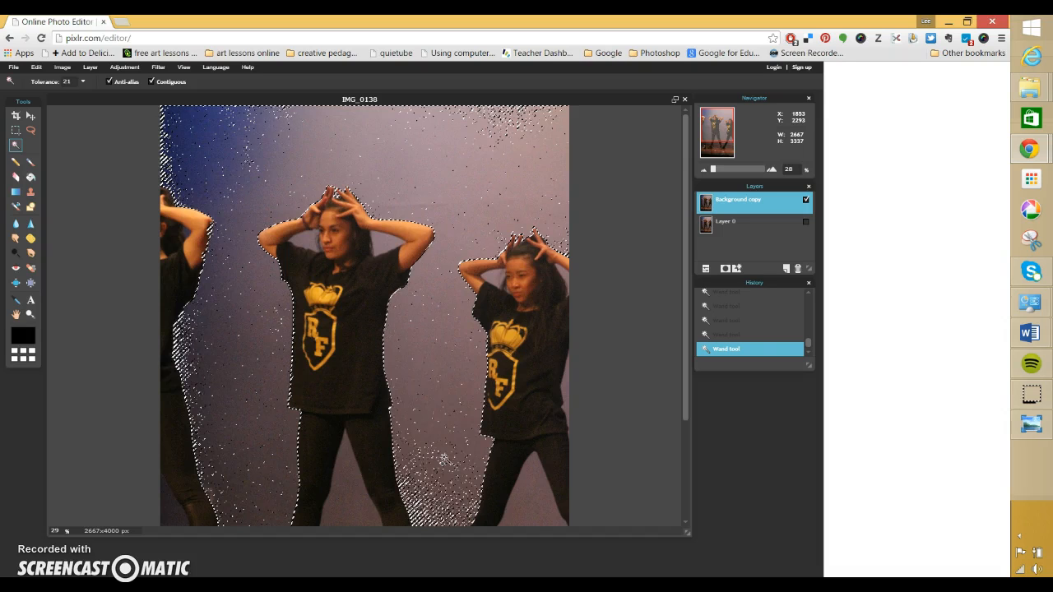
{"action": "left_click", "coordinate": [352, 511]}
{"action": "left_click", "coordinate": [353, 502]}
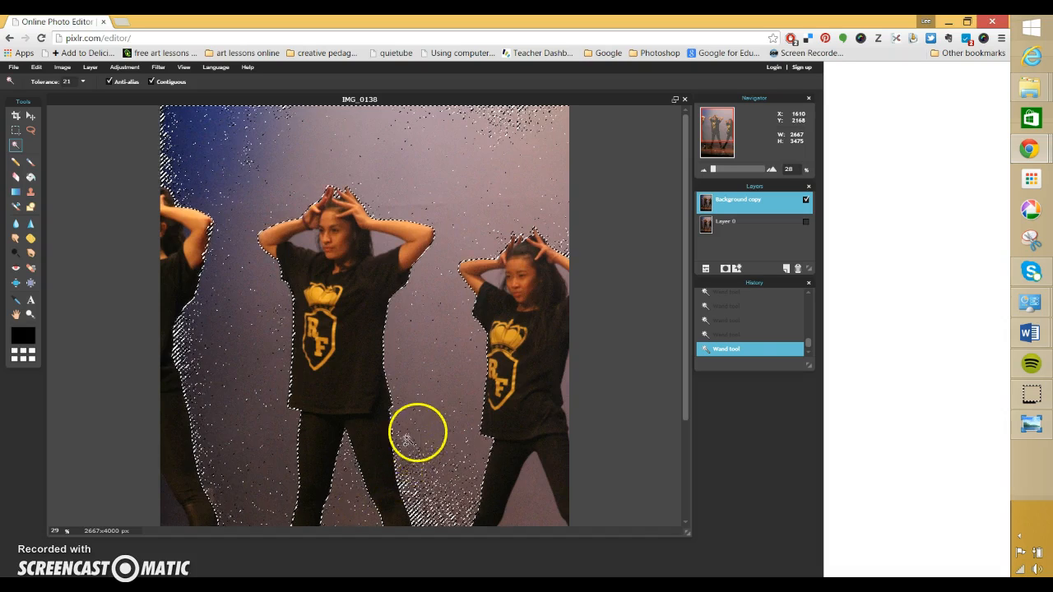
{"action": "scroll", "coordinate": [414, 442], "scroll_direction": "up", "scroll_amount": 2}
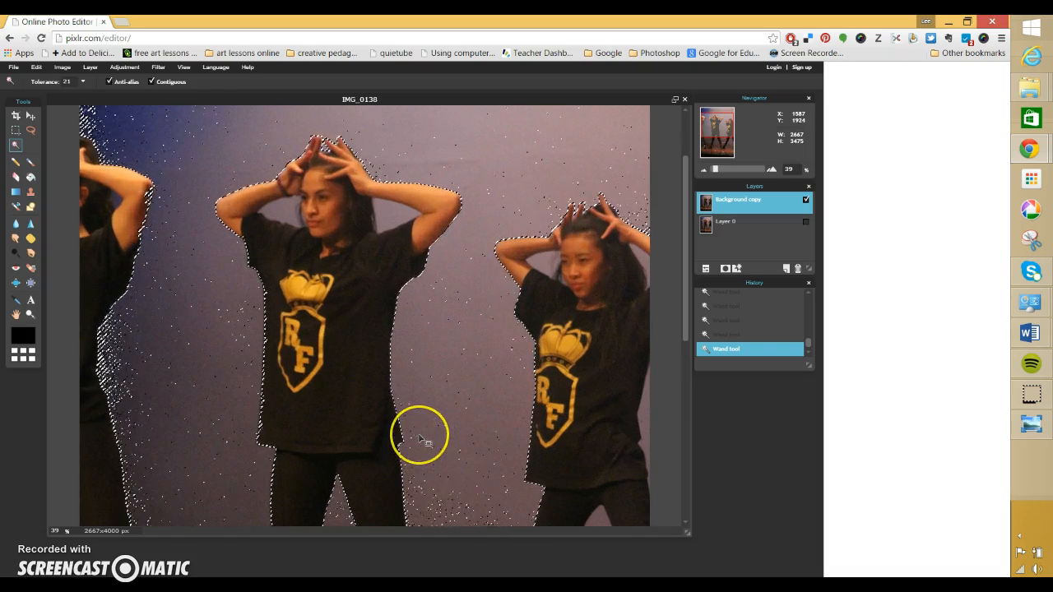
- Add the stage floor around the dancers' feet to the Wand selection, undoing the addition that spills onto the dancers
{"action": "scroll", "coordinate": [416, 442], "scroll_direction": "up", "scroll_amount": 1}
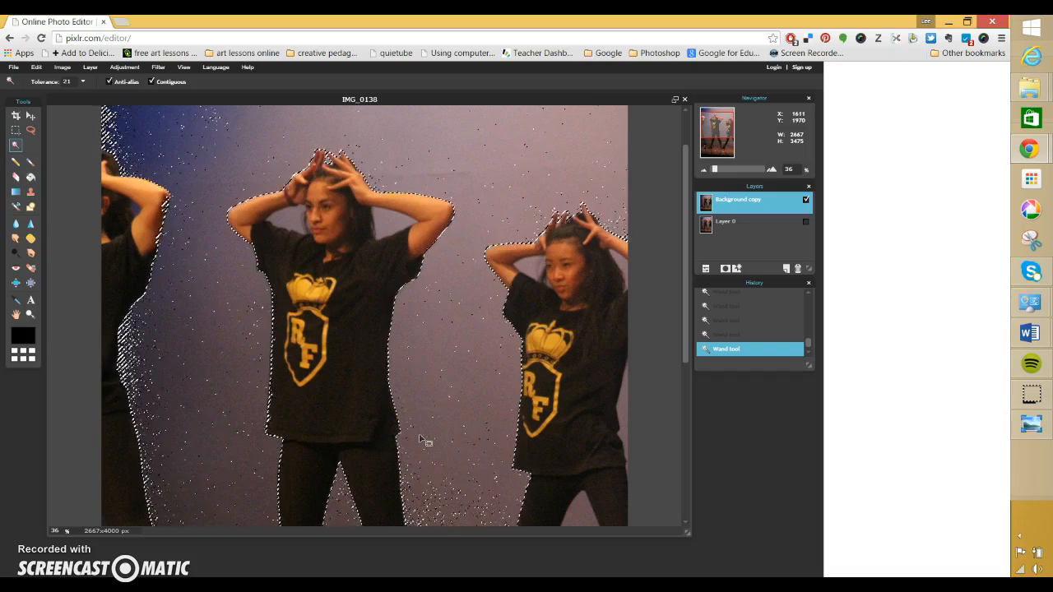
{"action": "scroll", "coordinate": [421, 440], "scroll_direction": "up", "scroll_amount": 1}
{"action": "scroll", "coordinate": [421, 440], "scroll_direction": "down", "scroll_amount": 4}
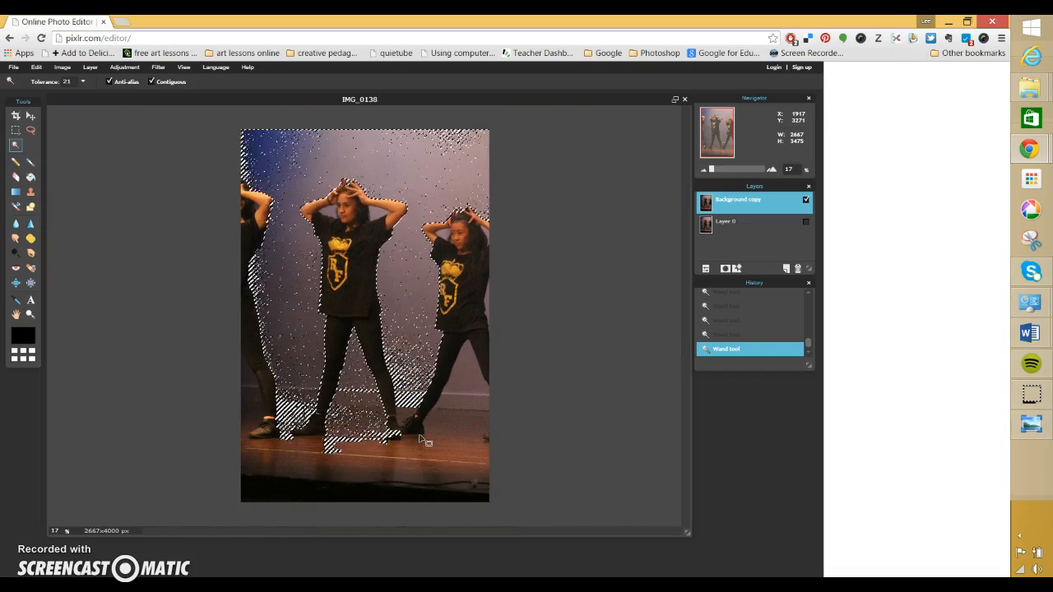
{"action": "left_click", "coordinate": [362, 449], "text": "shift"}
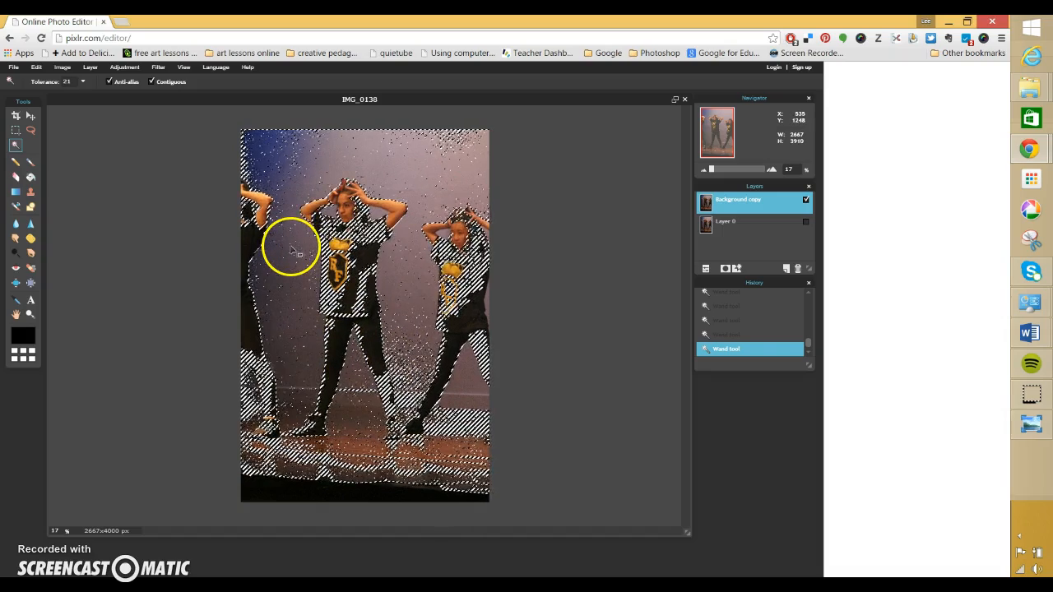
{"action": "key", "text": "ctrl+z"}
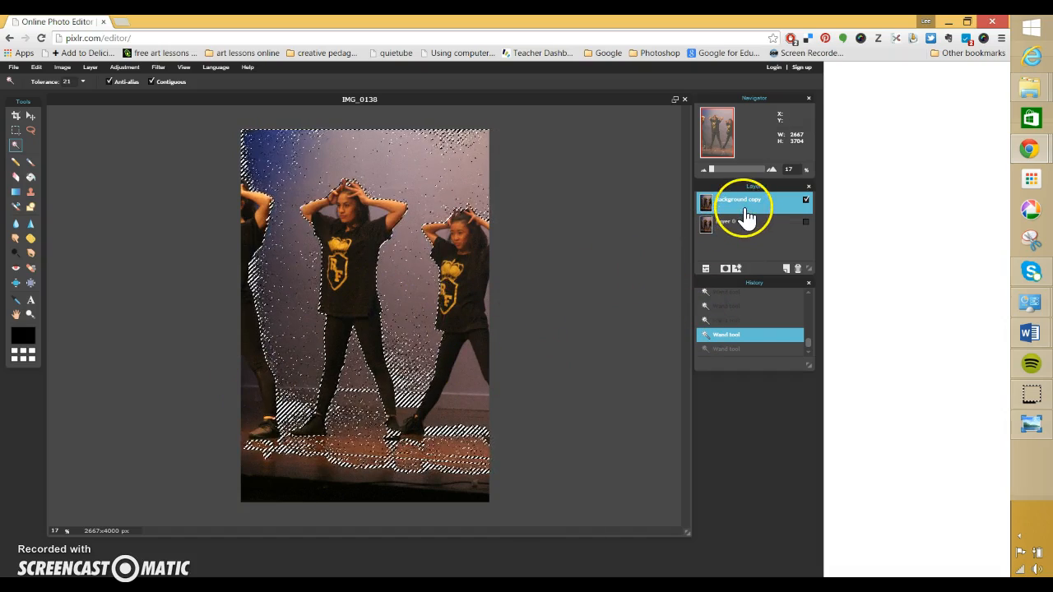
- Try a layer mask made from the backdrop selection on the Background copy layer, and undo it
{"action": "left_click", "coordinate": [725, 269]}
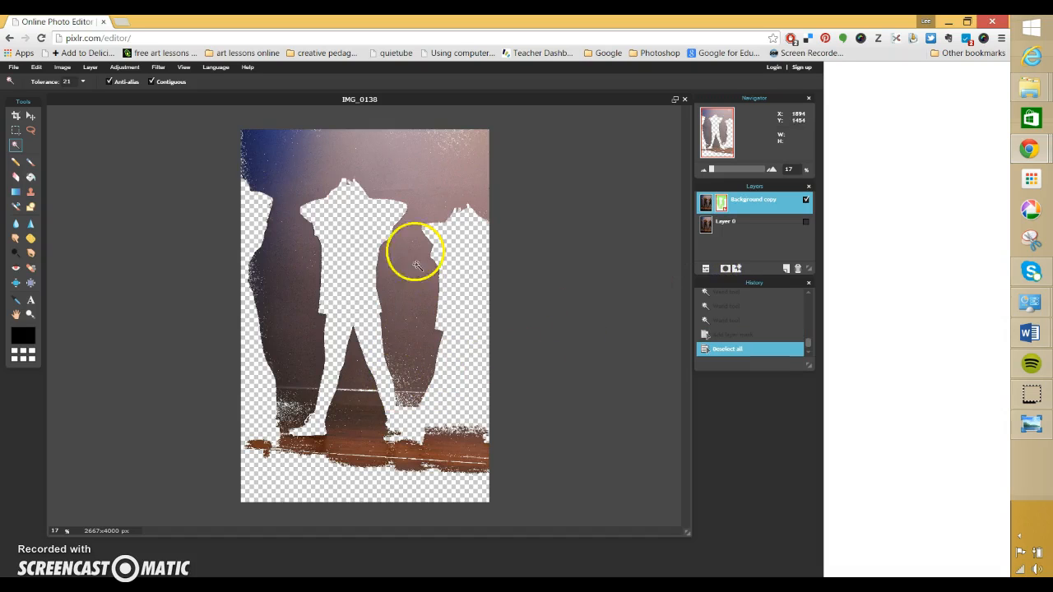
{"action": "left_click", "coordinate": [721, 203]}
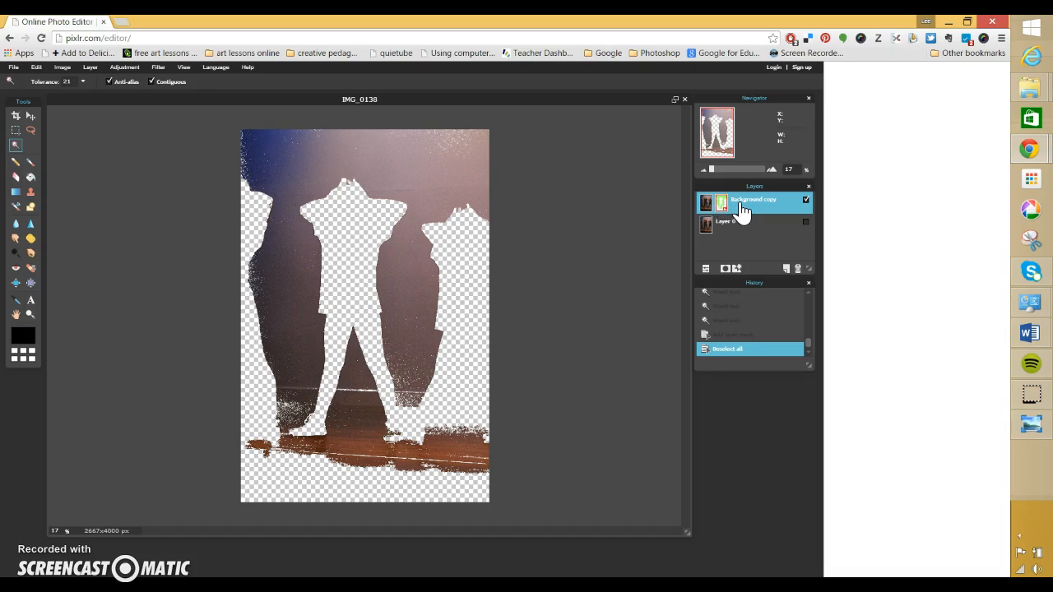
{"action": "key", "text": "ctrl+z"}
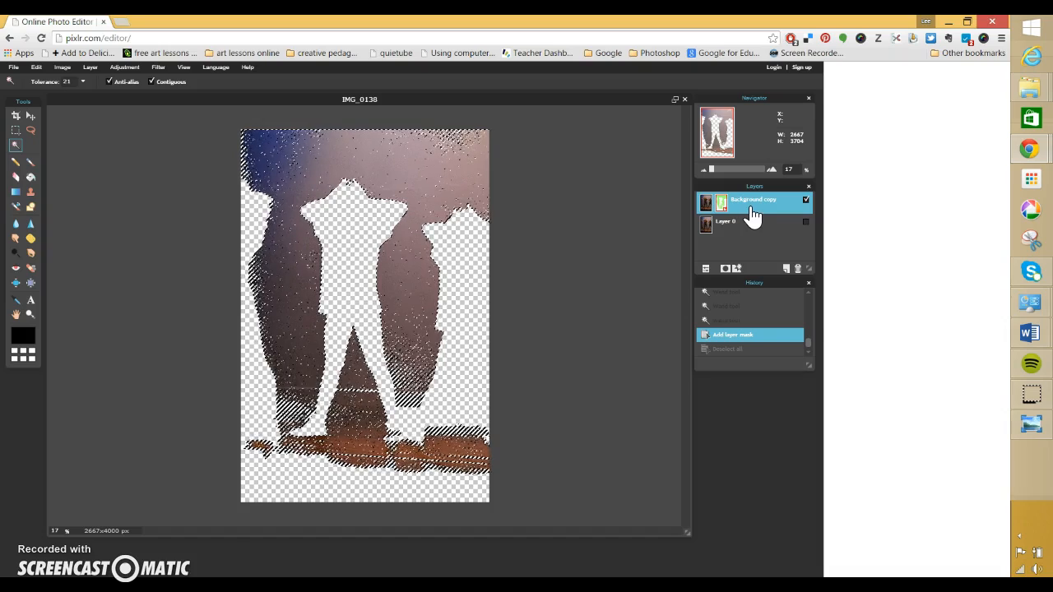
{"action": "key", "text": "ctrl+z"}
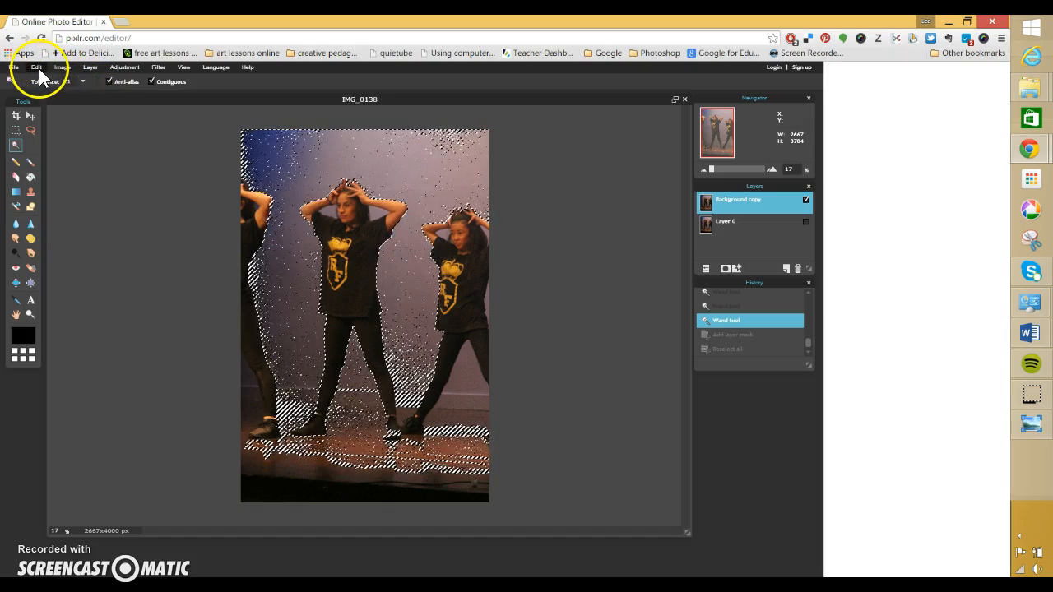
- Invert the selection and add a layer mask from it to the Background copy layer
{"action": "left_click", "coordinate": [122, 67]}
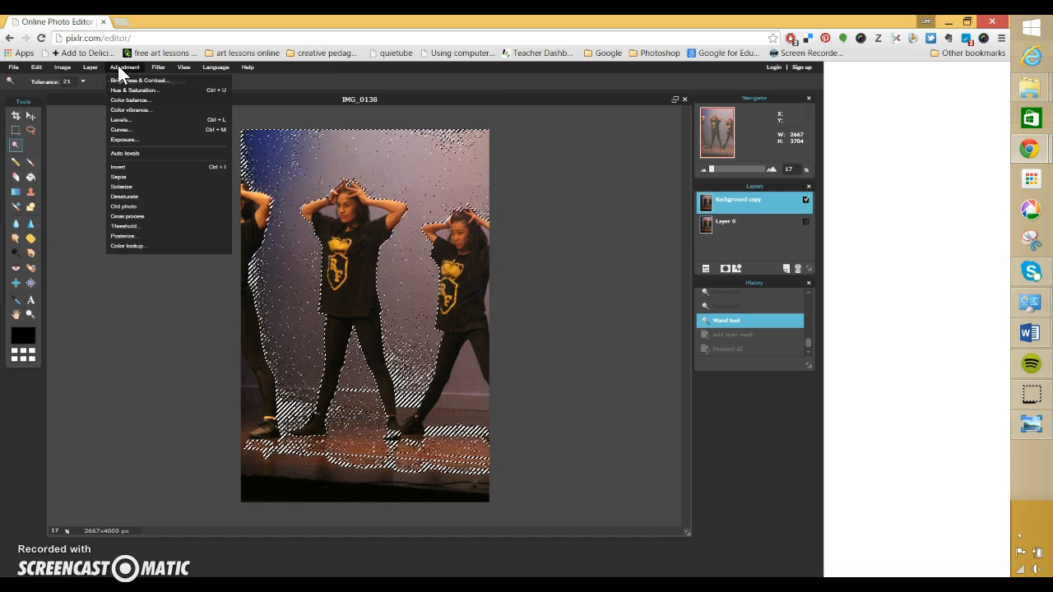
{"action": "left_click", "coordinate": [92, 68]}
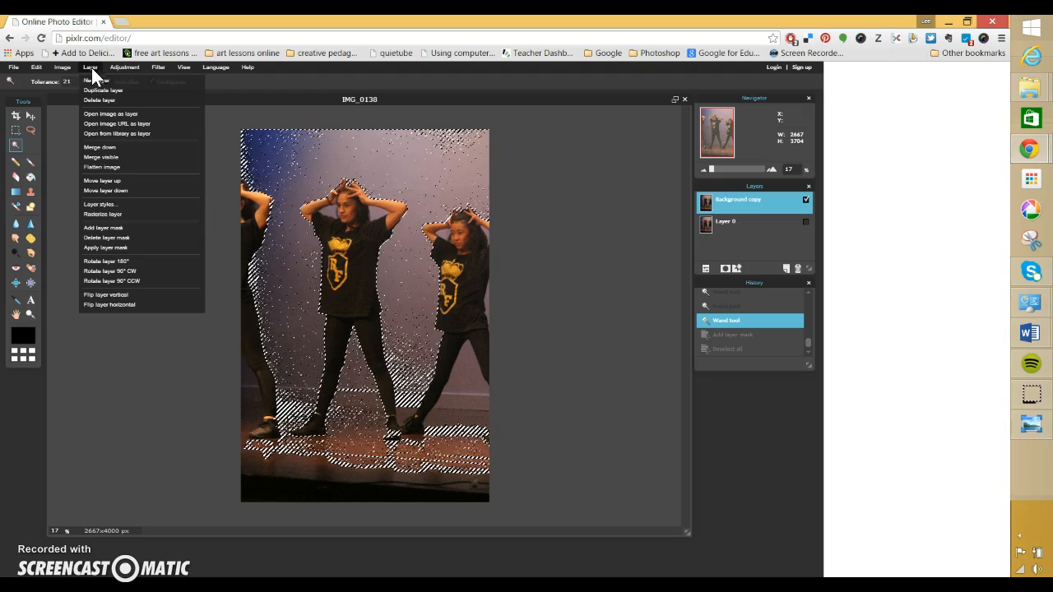
{"action": "left_click", "coordinate": [66, 68]}
{"action": "left_click", "coordinate": [43, 67]}
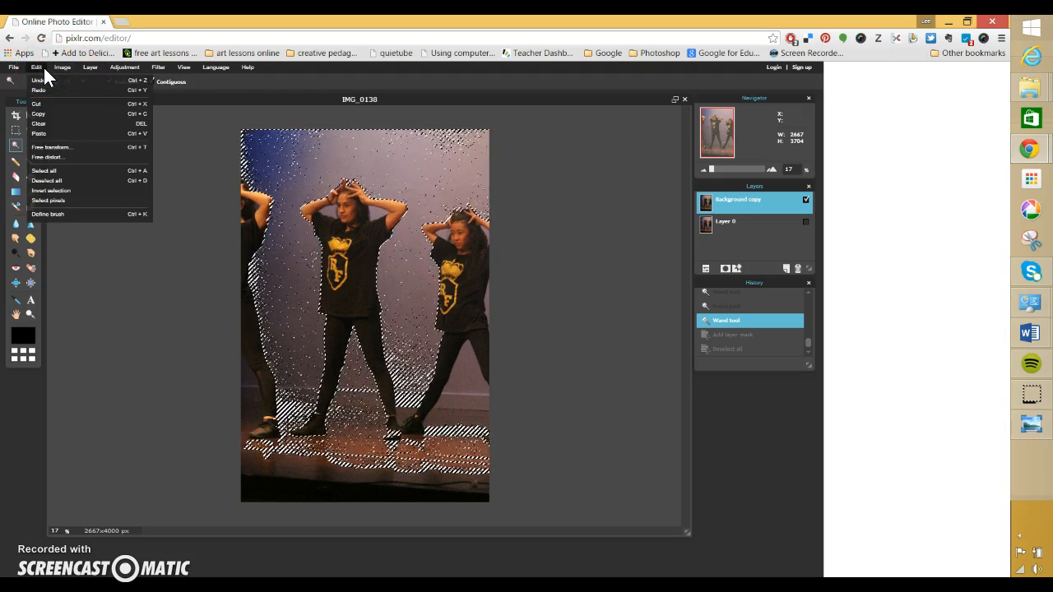
{"action": "left_click", "coordinate": [65, 190]}
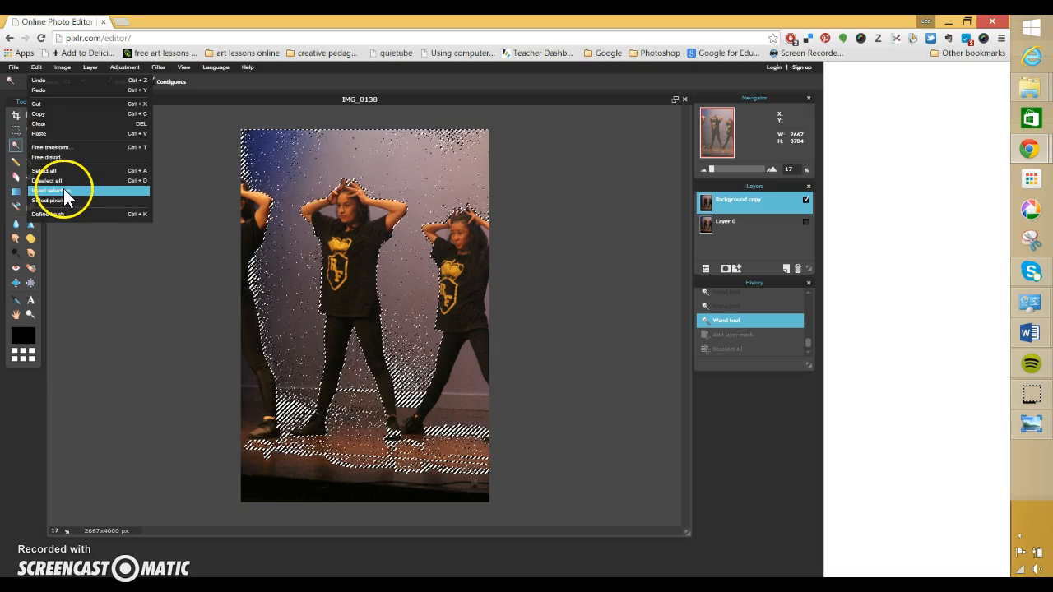
{"action": "left_click", "coordinate": [66, 190]}
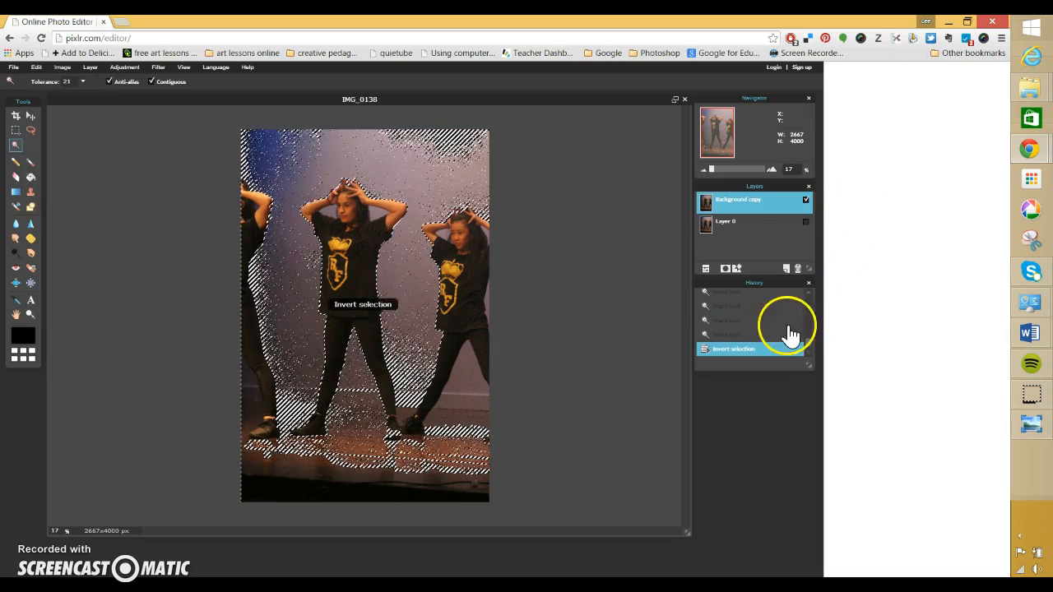
{"action": "left_click", "coordinate": [725, 269]}
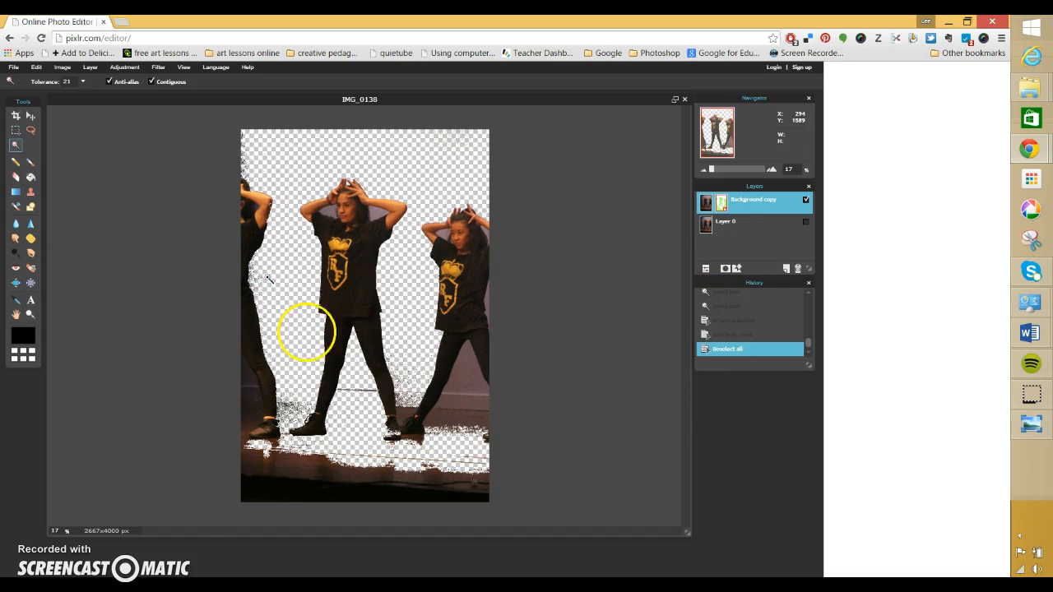
- On the layer mask, paint over the left dancer in black using the Brush tool's hard round 200 preset enlarged to diameter 320
{"action": "left_click", "coordinate": [721, 203]}
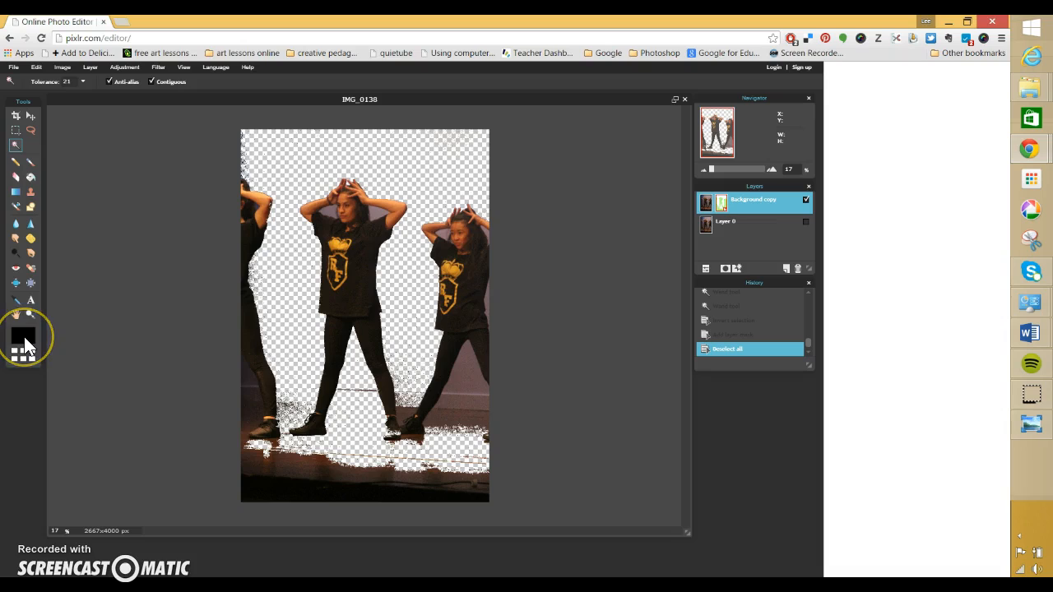
{"action": "left_click", "coordinate": [32, 158]}
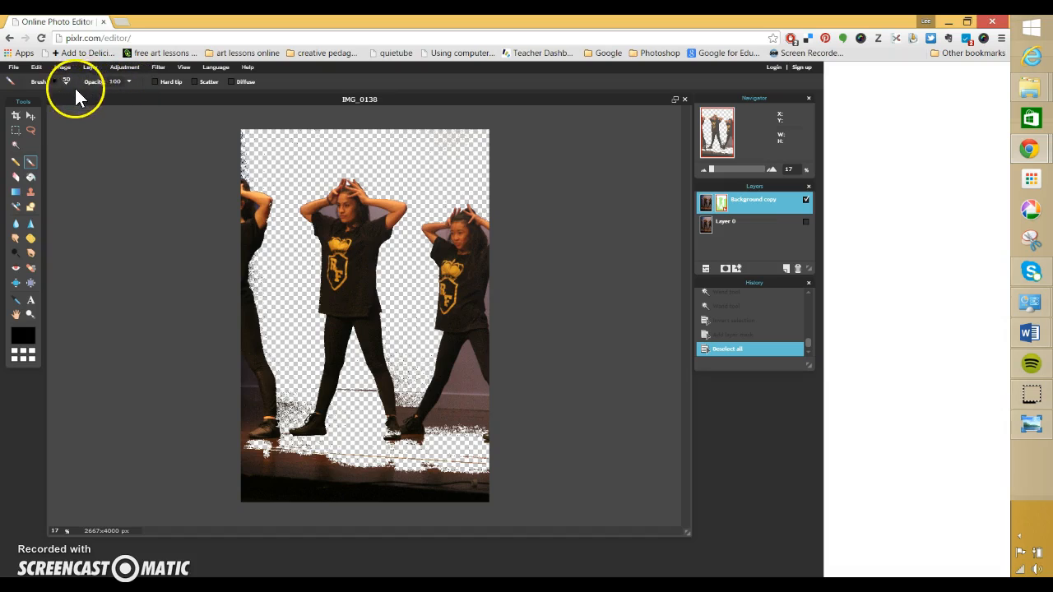
{"action": "mouse_move", "coordinate": [235, 245]}
{"action": "left_mouse_down"}
{"action": "mouse_move", "coordinate": [259, 236]}
{"action": "mouse_move", "coordinate": [247, 219]}
{"action": "left_mouse_up"}
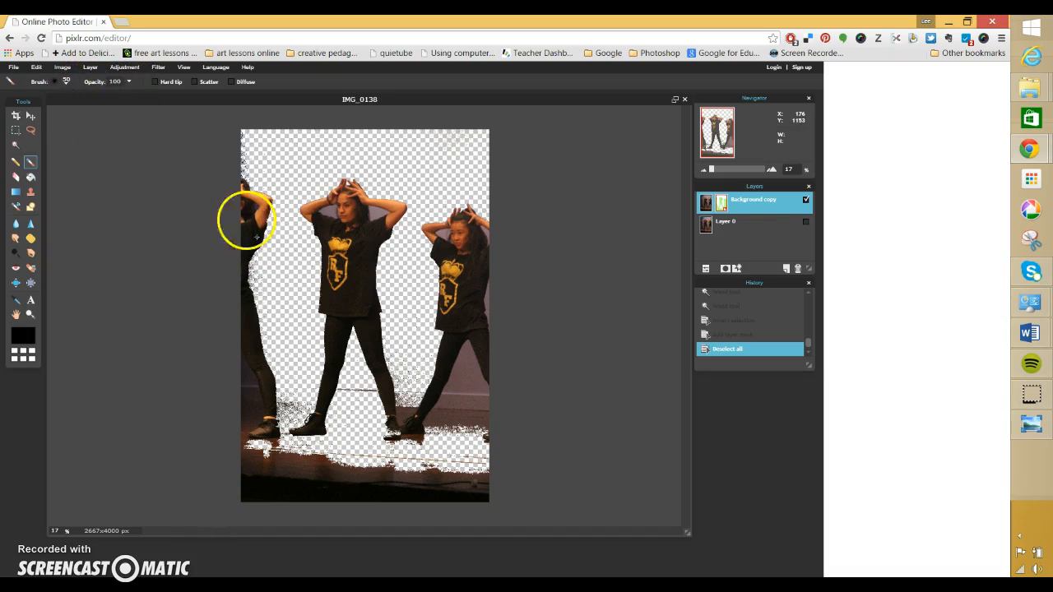
{"action": "left_click", "coordinate": [67, 81]}
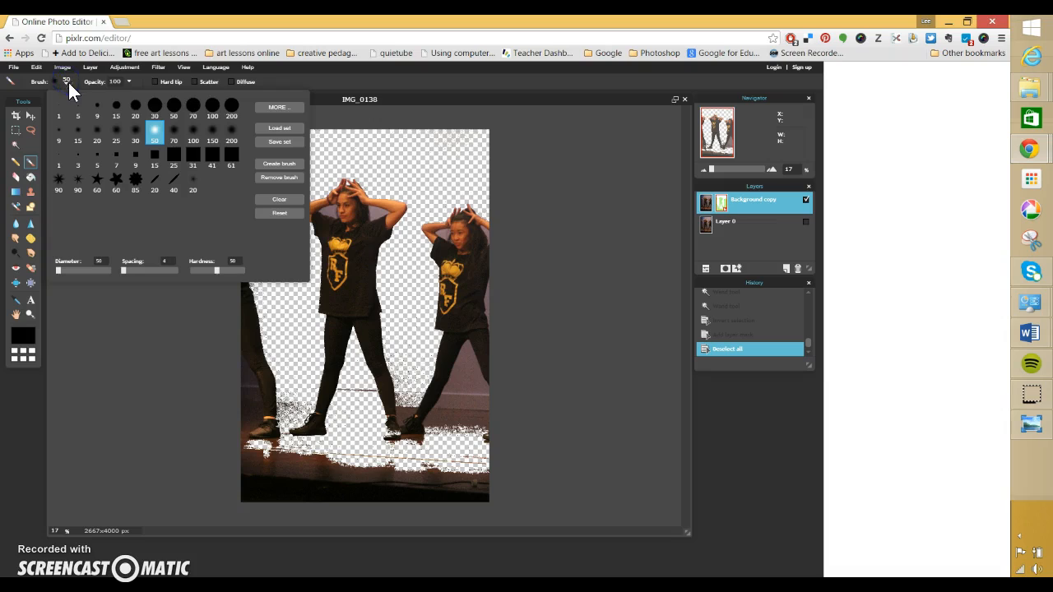
{"action": "left_click", "coordinate": [232, 107]}
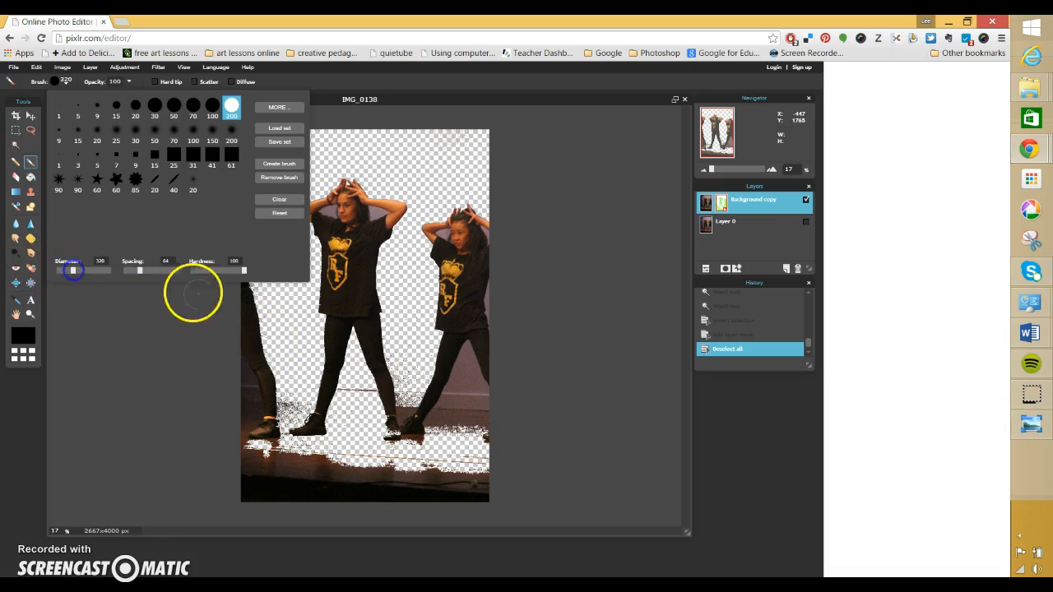
{"action": "left_click", "coordinate": [251, 320]}
{"action": "mouse_move", "coordinate": [251, 321]}
{"action": "left_mouse_down"}
{"action": "mouse_move", "coordinate": [247, 397]}
{"action": "mouse_move", "coordinate": [264, 353]}
{"action": "mouse_move", "coordinate": [269, 372]}
{"action": "mouse_move", "coordinate": [269, 438]}
{"action": "mouse_move", "coordinate": [238, 446]}
{"action": "mouse_move", "coordinate": [249, 383]}
{"action": "mouse_move", "coordinate": [251, 393]}
{"action": "mouse_move", "coordinate": [243, 268]}
{"action": "mouse_move", "coordinate": [251, 120]}
{"action": "mouse_move", "coordinate": [268, 153]}
{"action": "mouse_move", "coordinate": [241, 282]}
{"action": "mouse_move", "coordinate": [262, 220]}
{"action": "mouse_move", "coordinate": [238, 172]}
{"action": "left_mouse_up"}
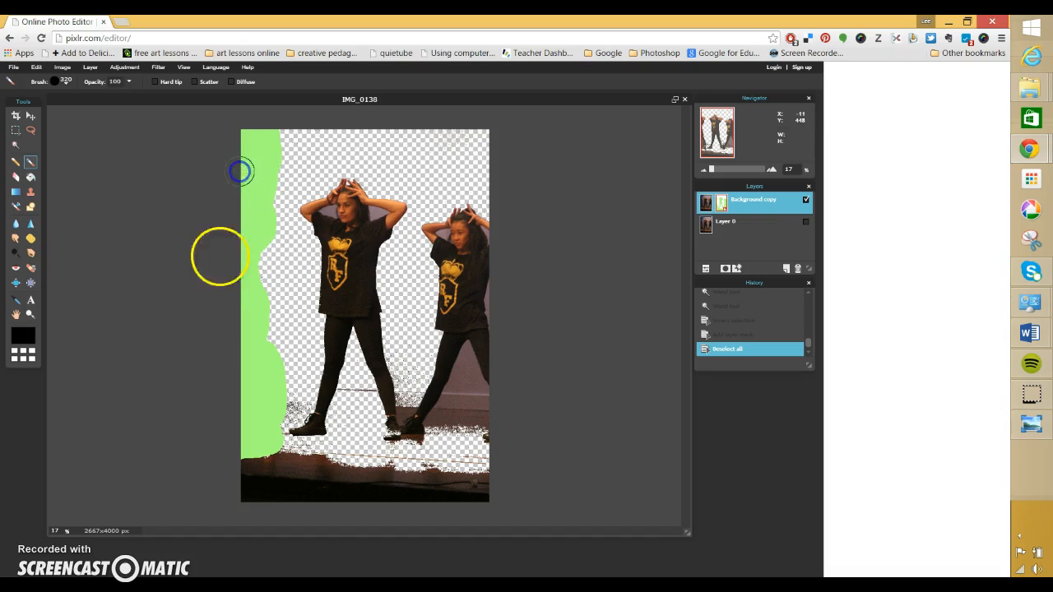
- Set the brush colour to white and paint on the layer mask along the photo's left edge
{"action": "left_click", "coordinate": [29, 335]}
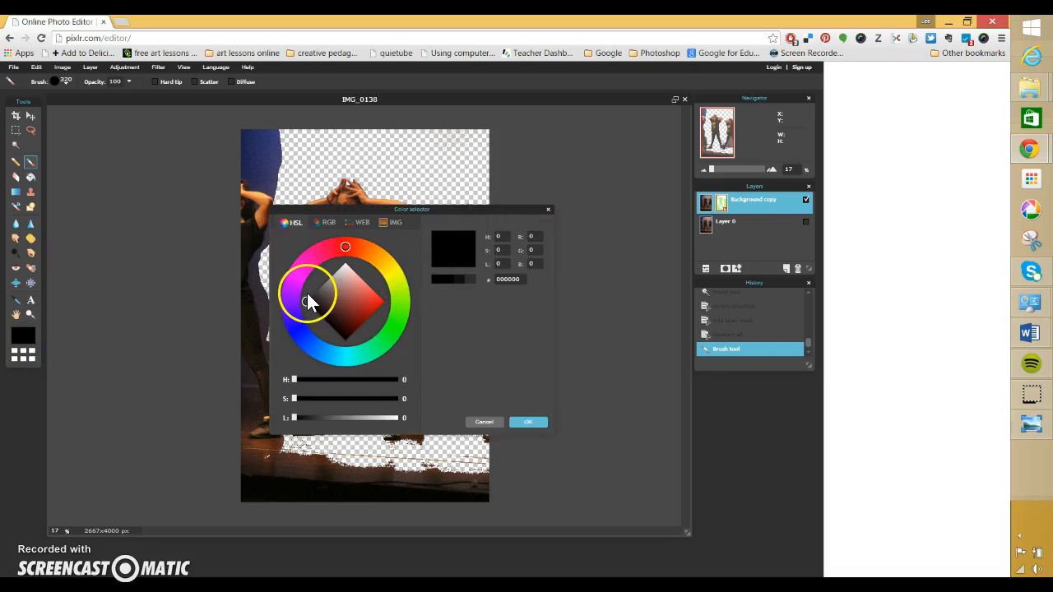
{"action": "left_click_drag", "start_coordinate": [318, 305], "coordinate": [343, 217]}
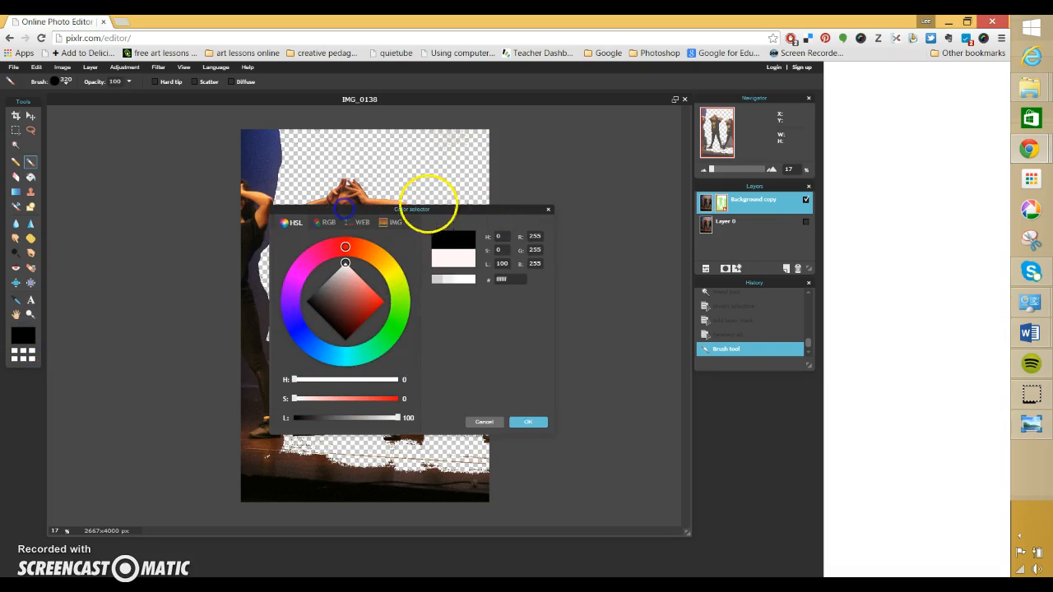
{"action": "left_click", "coordinate": [533, 421]}
{"action": "mouse_move", "coordinate": [274, 127]}
{"action": "left_mouse_down"}
{"action": "mouse_move", "coordinate": [261, 240]}
{"action": "mouse_move", "coordinate": [225, 347]}
{"action": "mouse_move", "coordinate": [148, 324]}
{"action": "left_mouse_up"}
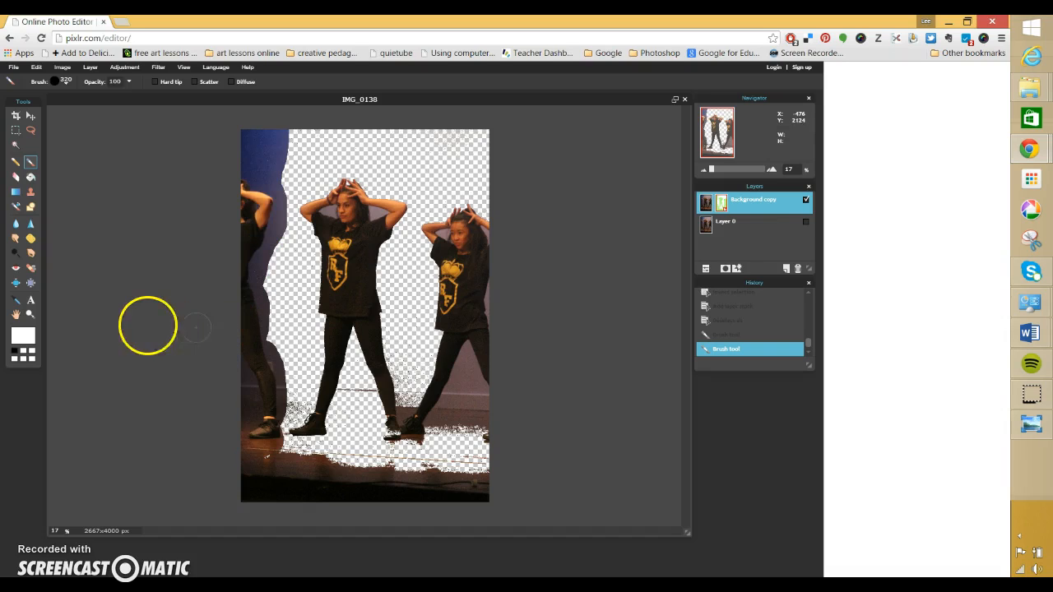
- On the layer mask, erase the left dancer and nearby backdrop and floor using a hard round Eraser of diameter 500
{"action": "left_click", "coordinate": [17, 177]}
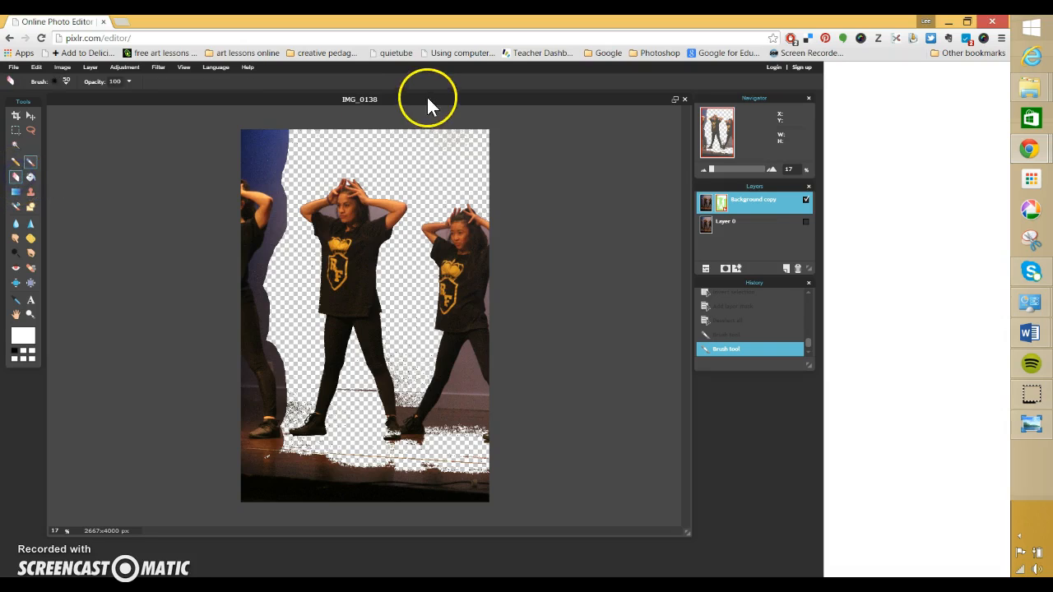
{"action": "left_click", "coordinate": [66, 82]}
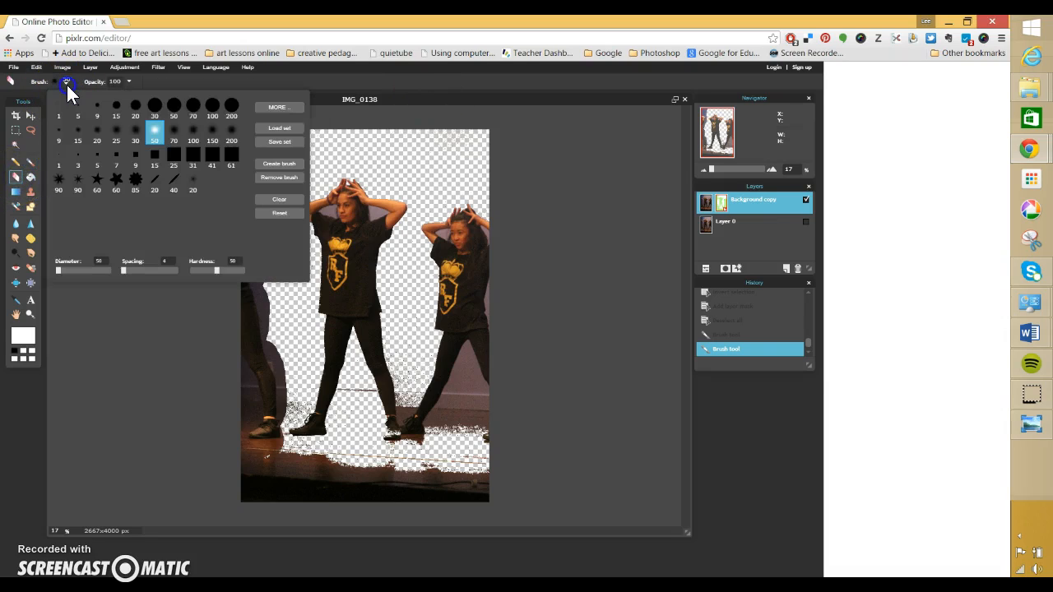
{"action": "left_click", "coordinate": [233, 105]}
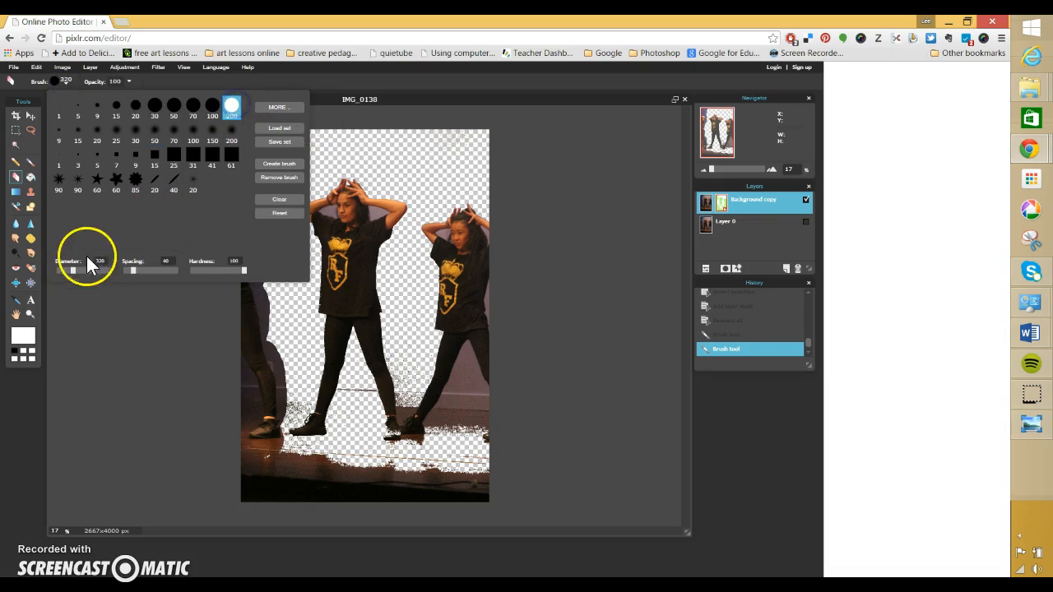
{"action": "left_click_drag", "start_coordinate": [263, 308], "coordinate": [200, 411]}
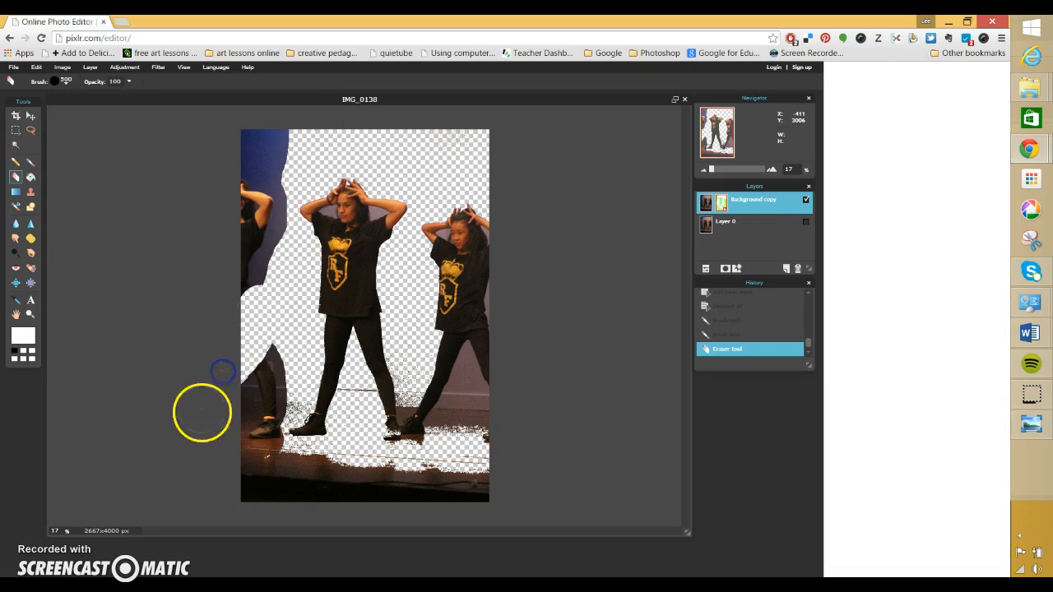
{"action": "left_click", "coordinate": [243, 284]}
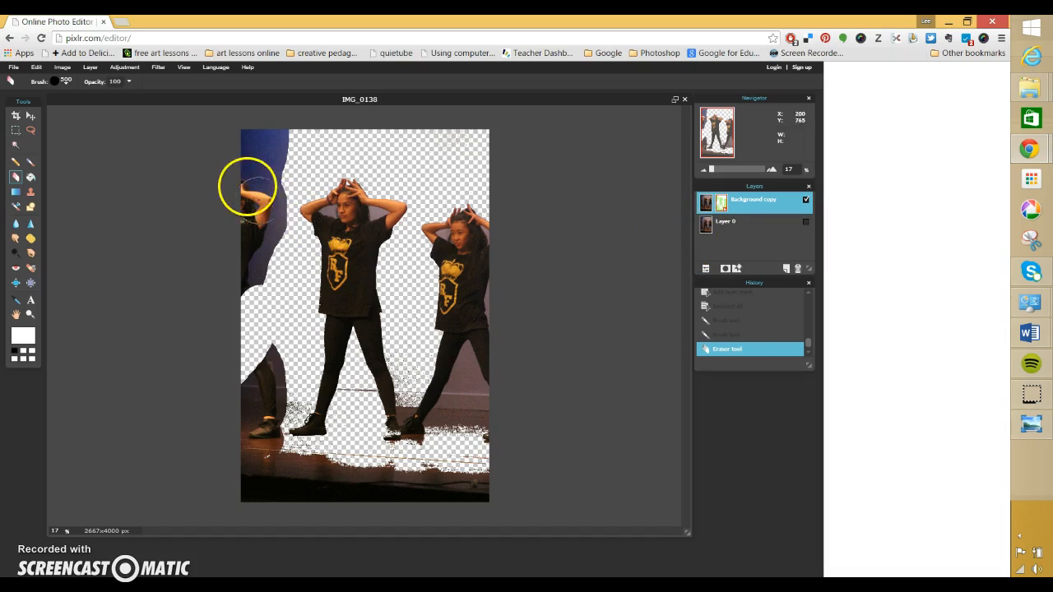
{"action": "mouse_move", "coordinate": [261, 136]}
{"action": "left_mouse_down"}
{"action": "mouse_move", "coordinate": [262, 200]}
{"action": "mouse_move", "coordinate": [224, 309]}
{"action": "left_mouse_up"}
{"action": "mouse_move", "coordinate": [215, 378]}
{"action": "left_mouse_down"}
{"action": "mouse_move", "coordinate": [233, 369]}
{"action": "mouse_move", "coordinate": [244, 337]}
{"action": "left_mouse_up"}
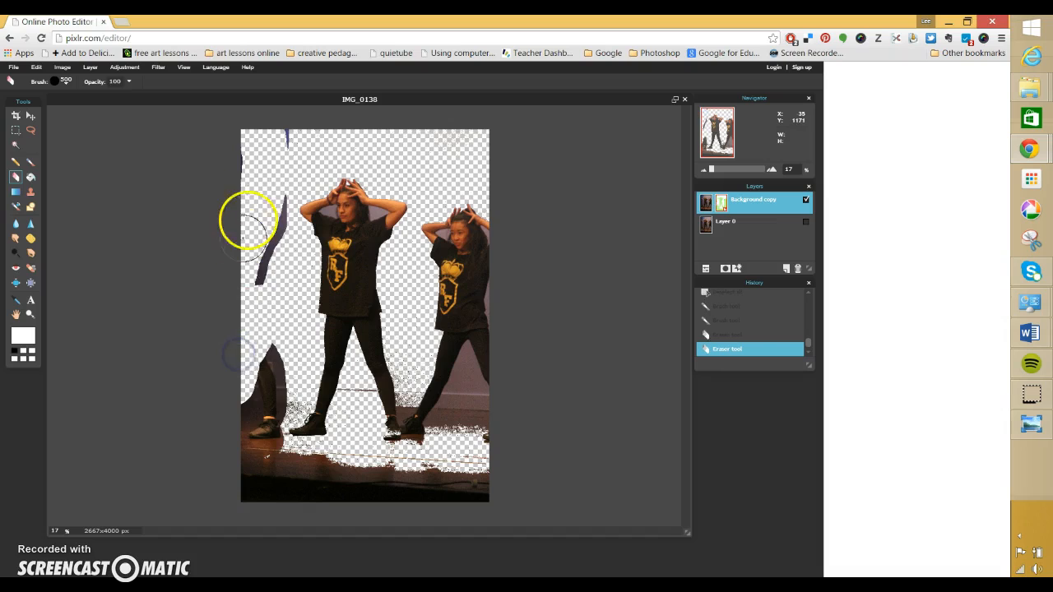
{"action": "left_click", "coordinate": [286, 136]}
{"action": "mouse_move", "coordinate": [287, 136]}
{"action": "left_mouse_down"}
{"action": "mouse_move", "coordinate": [259, 183]}
{"action": "mouse_move", "coordinate": [266, 199]}
{"action": "mouse_move", "coordinate": [270, 193]}
{"action": "mouse_move", "coordinate": [269, 222]}
{"action": "mouse_move", "coordinate": [245, 261]}
{"action": "mouse_move", "coordinate": [244, 297]}
{"action": "mouse_move", "coordinate": [258, 301]}
{"action": "mouse_move", "coordinate": [268, 341]}
{"action": "mouse_move", "coordinate": [259, 394]}
{"action": "mouse_move", "coordinate": [242, 418]}
{"action": "mouse_move", "coordinate": [244, 521]}
{"action": "mouse_move", "coordinate": [292, 495]}
{"action": "left_mouse_up"}
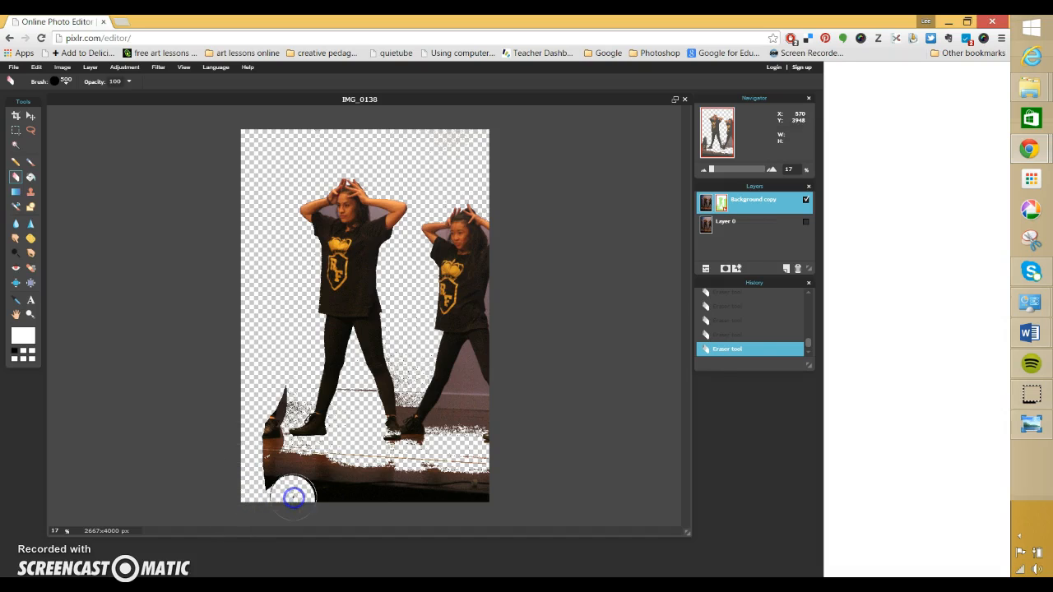
- Try deleting the layer mask from the Background copy layer, undo the deletion and reselect the mask
{"action": "right_click", "coordinate": [723, 209]}
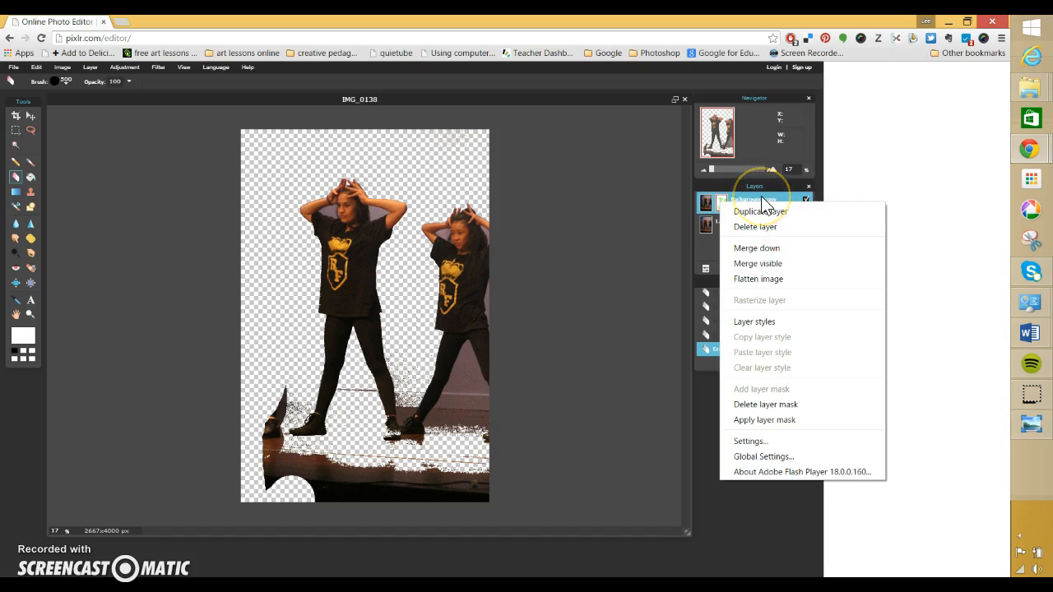
{"action": "left_click", "coordinate": [782, 405]}
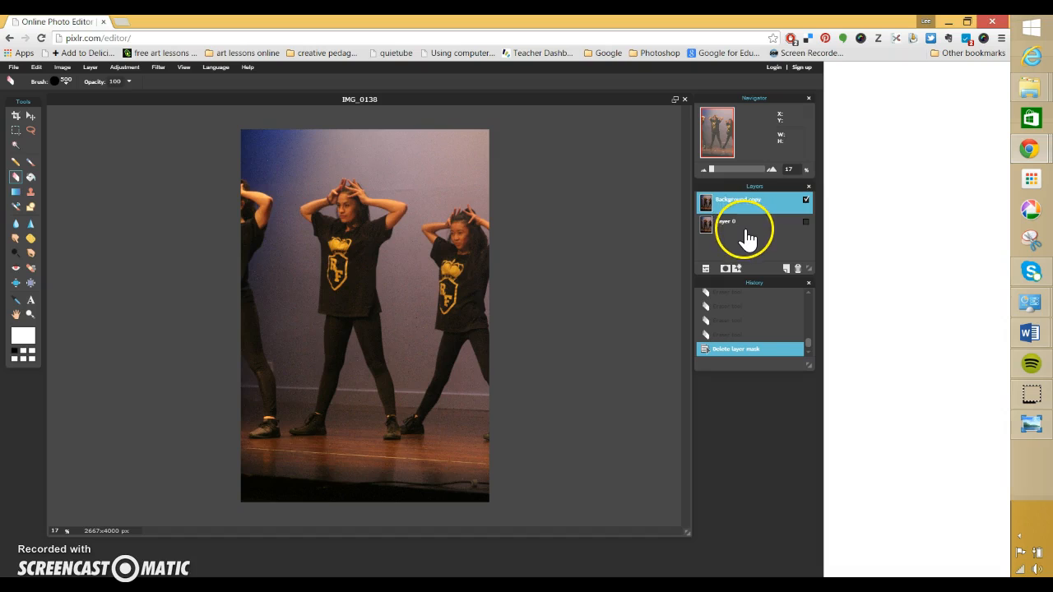
{"action": "key", "text": "ctrl+z"}
{"action": "left_click", "coordinate": [722, 207]}
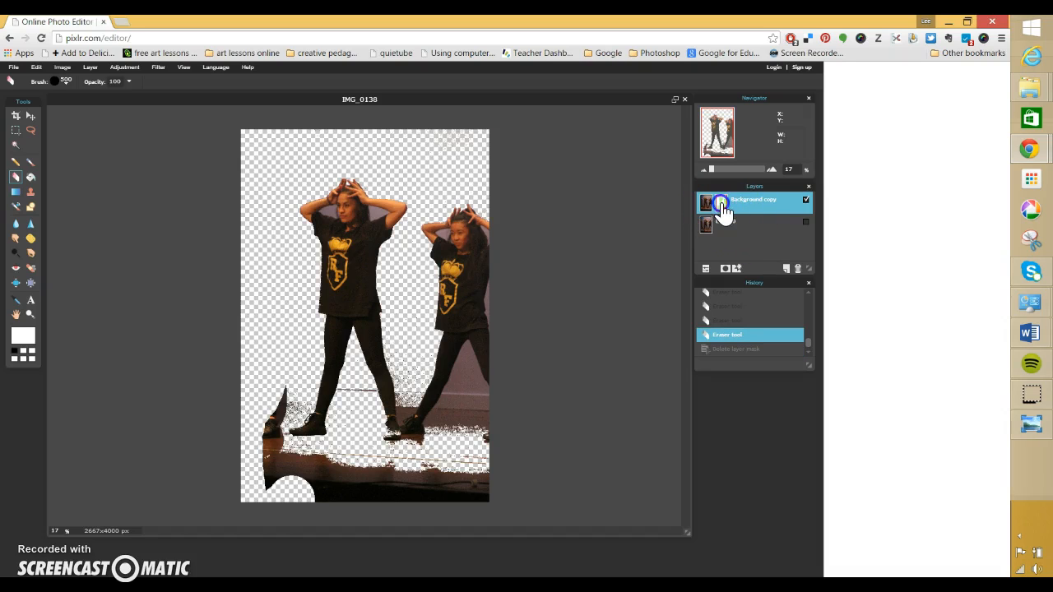
{"action": "right_click", "coordinate": [722, 209]}
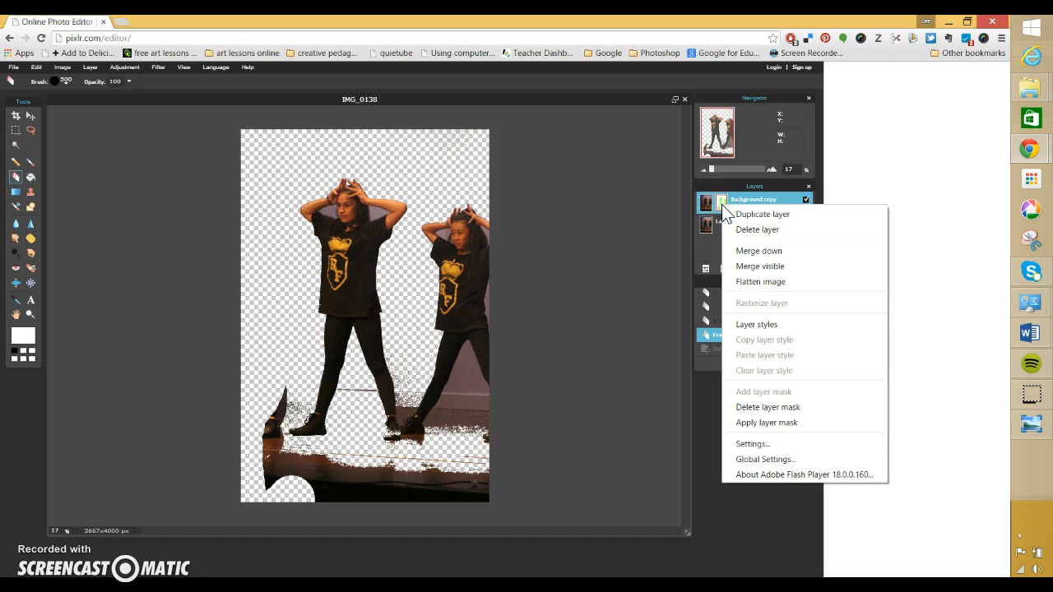
{"action": "left_click", "coordinate": [720, 203]}
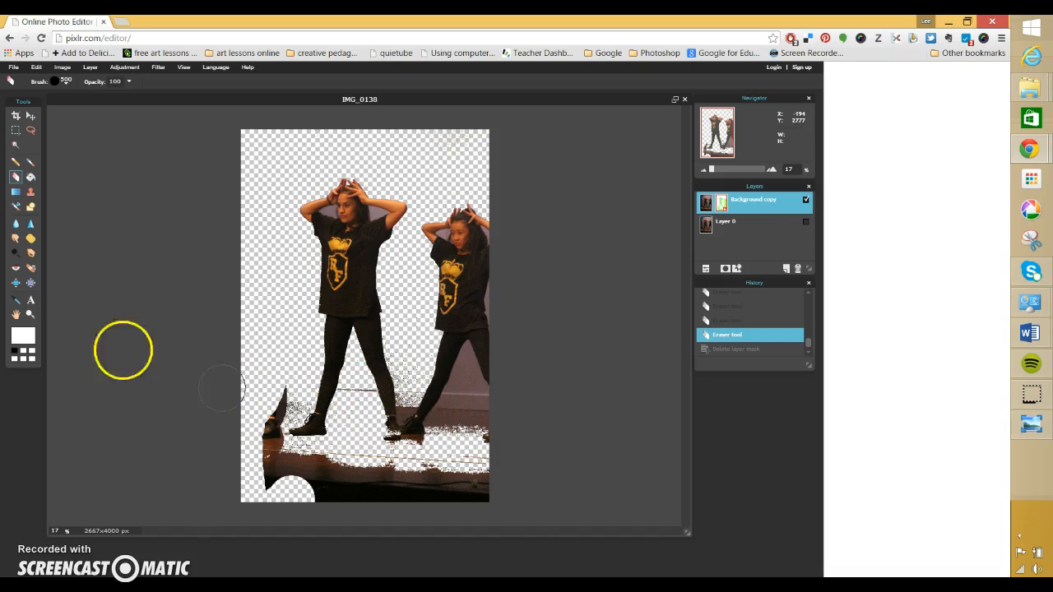
- Restore the left dancer's front-facing shoe by painting white on the layer mask with the 320-diameter Brush
{"action": "left_click", "coordinate": [30, 314]}
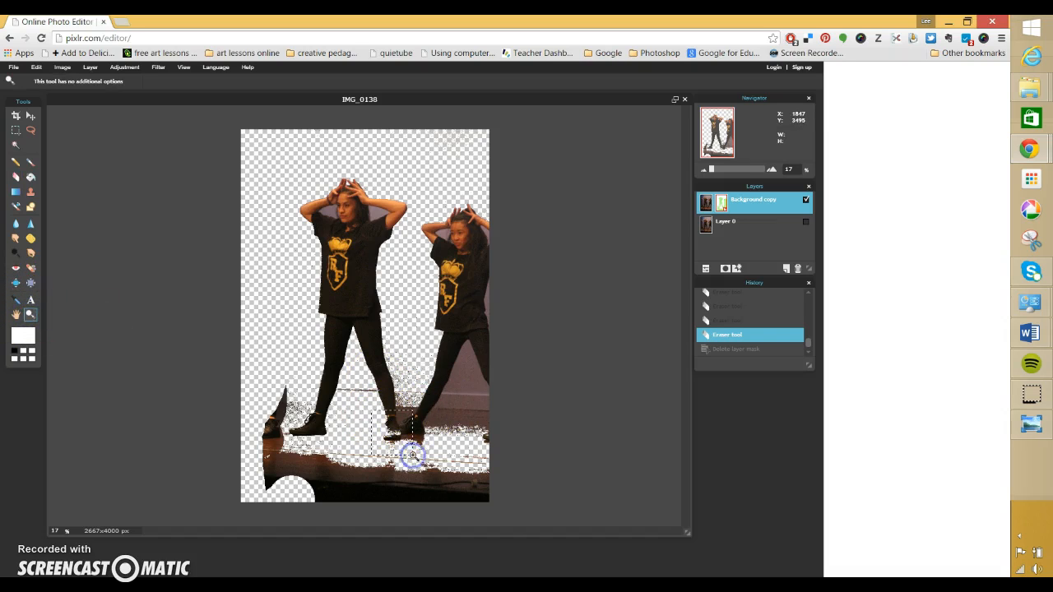
{"action": "left_click_drag", "start_coordinate": [412, 455], "coordinate": [413, 455]}
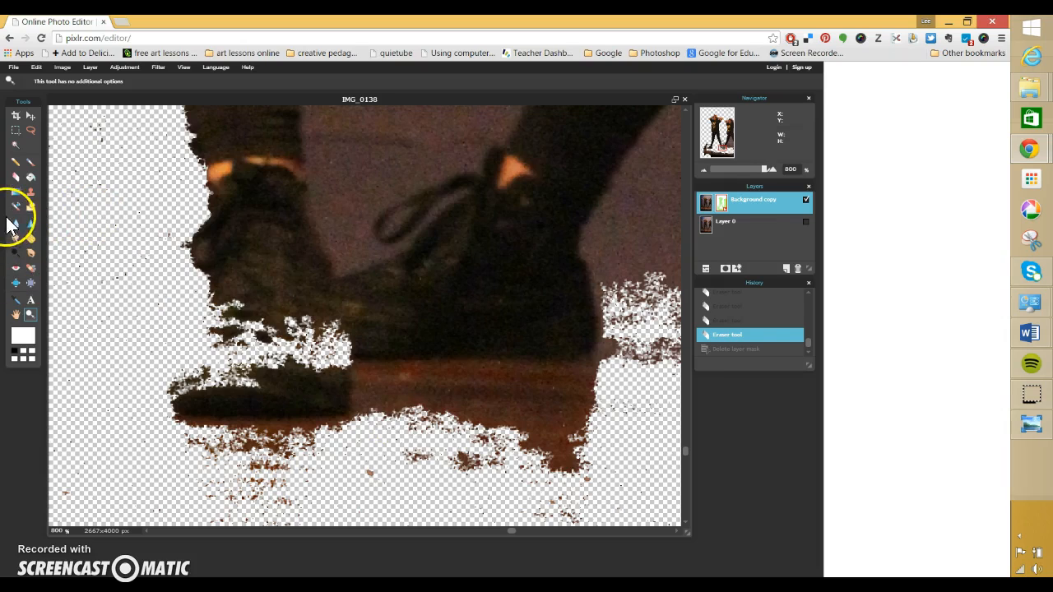
{"action": "left_click", "coordinate": [31, 161]}
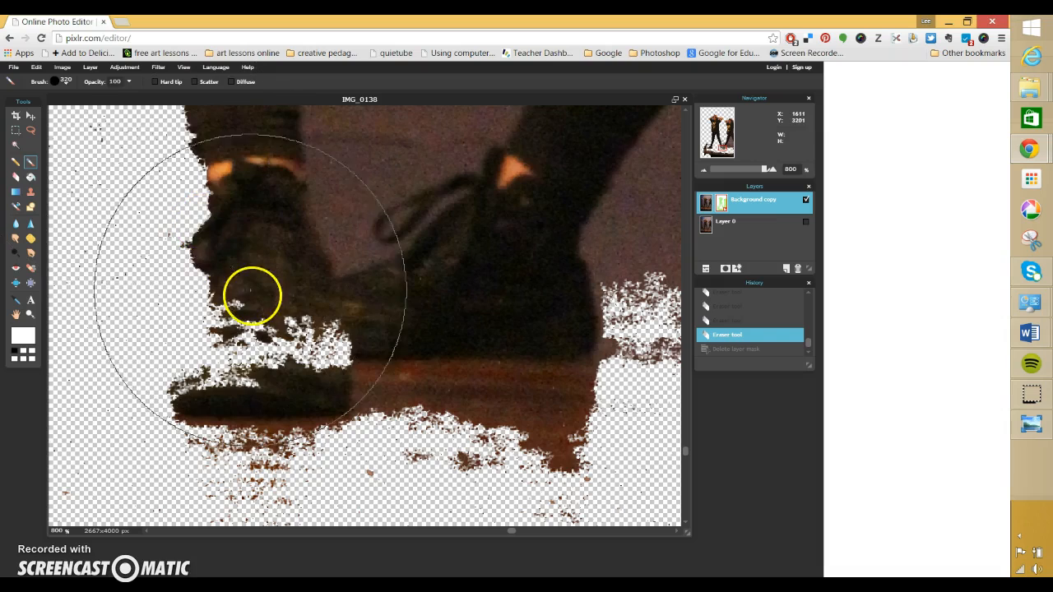
{"action": "left_click", "coordinate": [253, 299]}
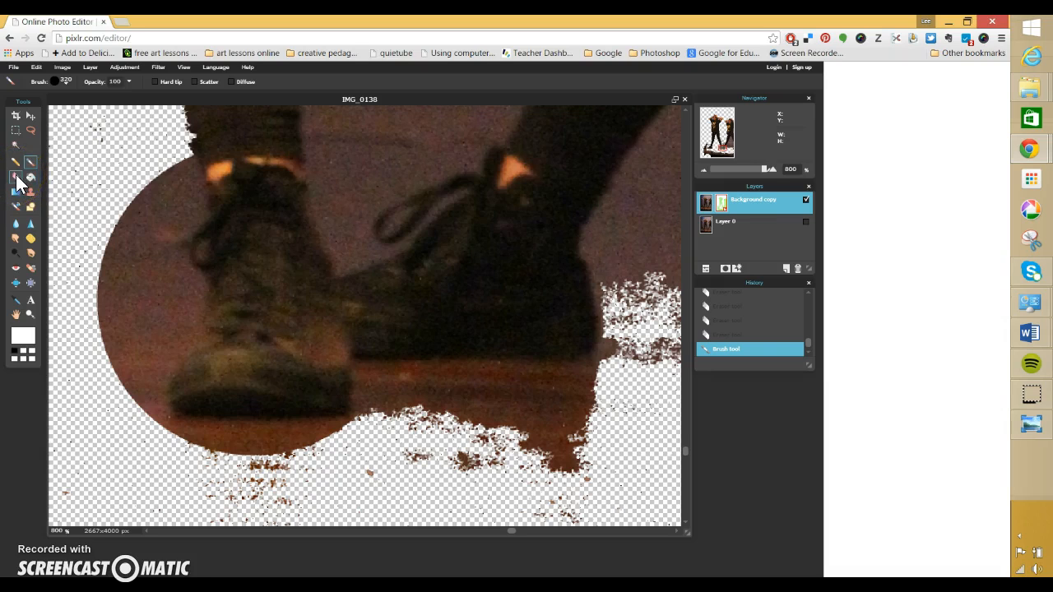
- Erase the right dancer's shoe and the floor beneath it on the layer mask with the Eraser set to diameter 320
{"action": "left_click", "coordinate": [16, 179]}
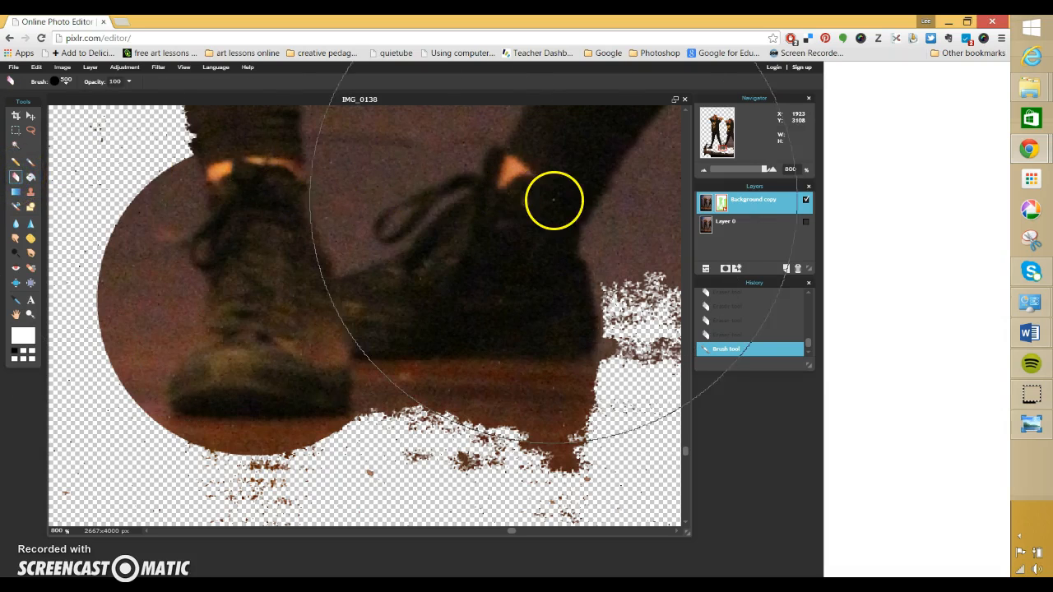
{"action": "left_click", "coordinate": [64, 80]}
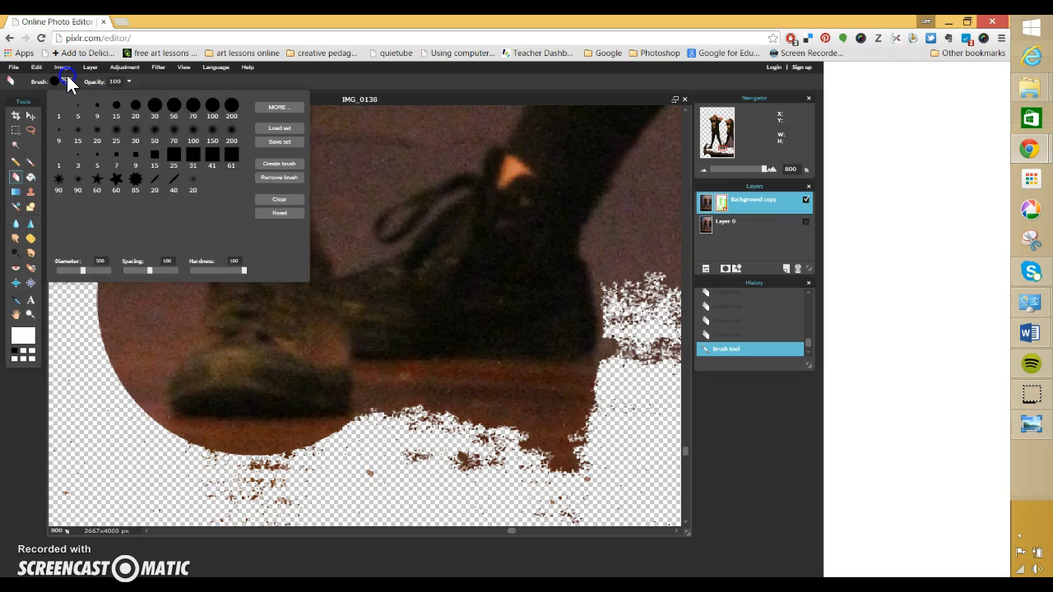
{"action": "left_click_drag", "start_coordinate": [82, 270], "coordinate": [72, 269]}
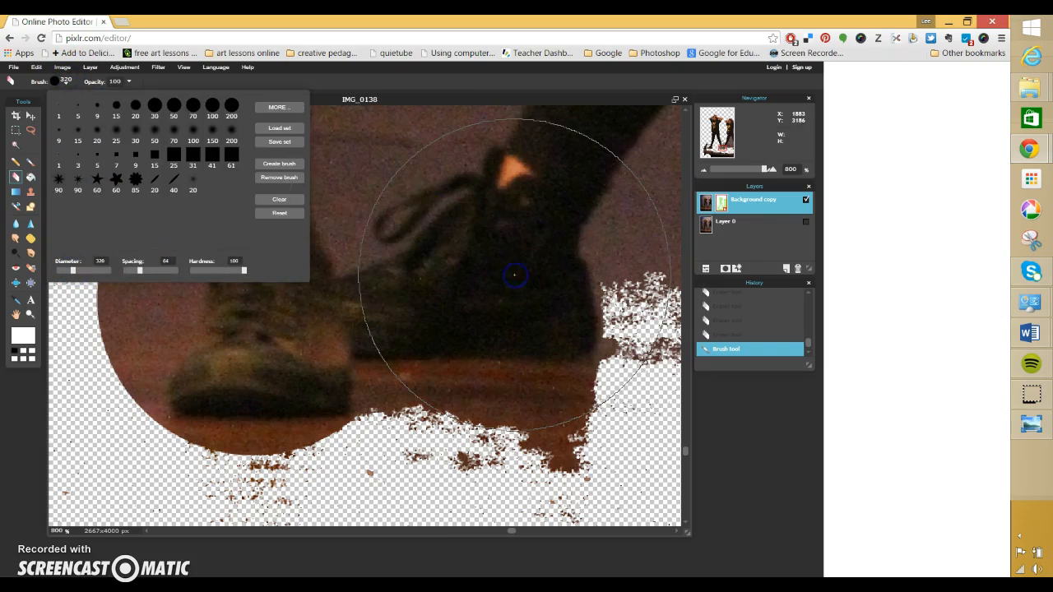
{"action": "left_click", "coordinate": [515, 275]}
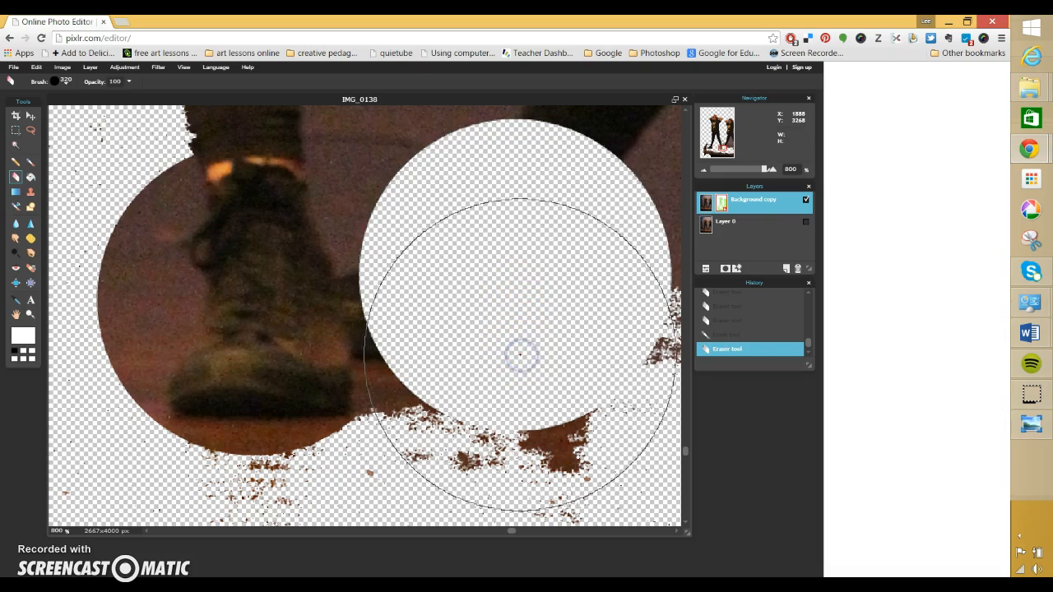
{"action": "left_click", "coordinate": [547, 363]}
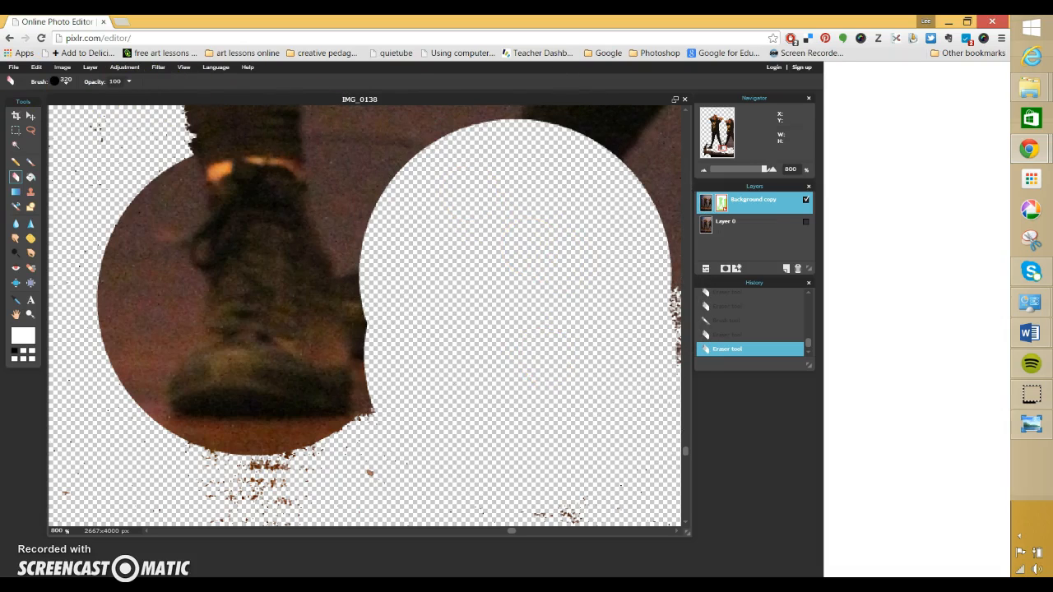
- Save the image to the computer as a JPEG named "dv layer mask test" in the BYOD Photo folder
{"action": "left_click", "coordinate": [14, 67]}
{"action": "left_click", "coordinate": [28, 123]}
{"action": "left_click", "coordinate": [334, 242]}
{"action": "left_click", "coordinate": [451, 258]}
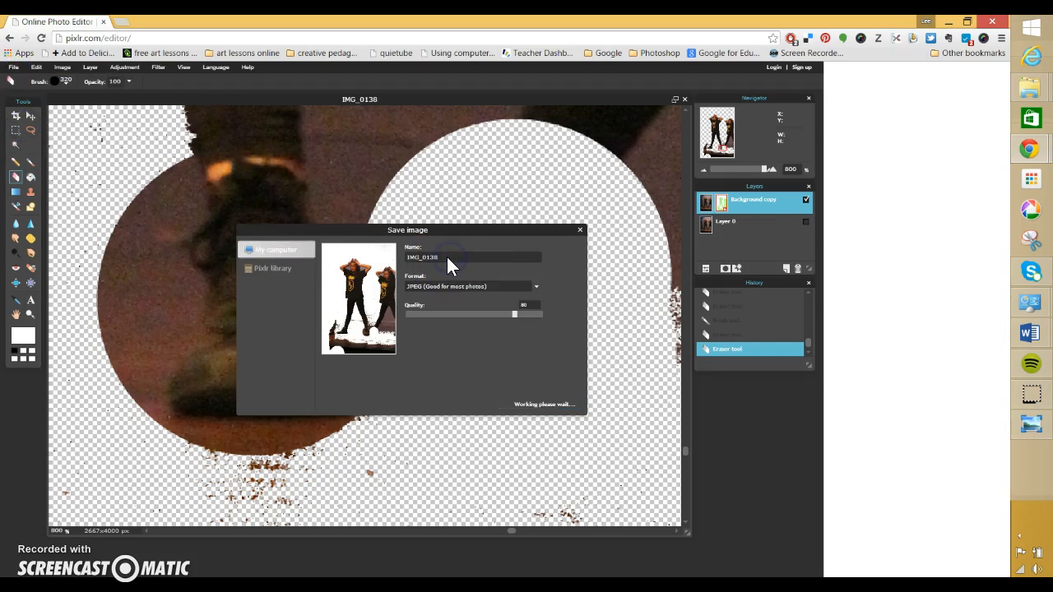
{"action": "left_click", "coordinate": [383, 257]}
{"action": "type", "text": "d"}
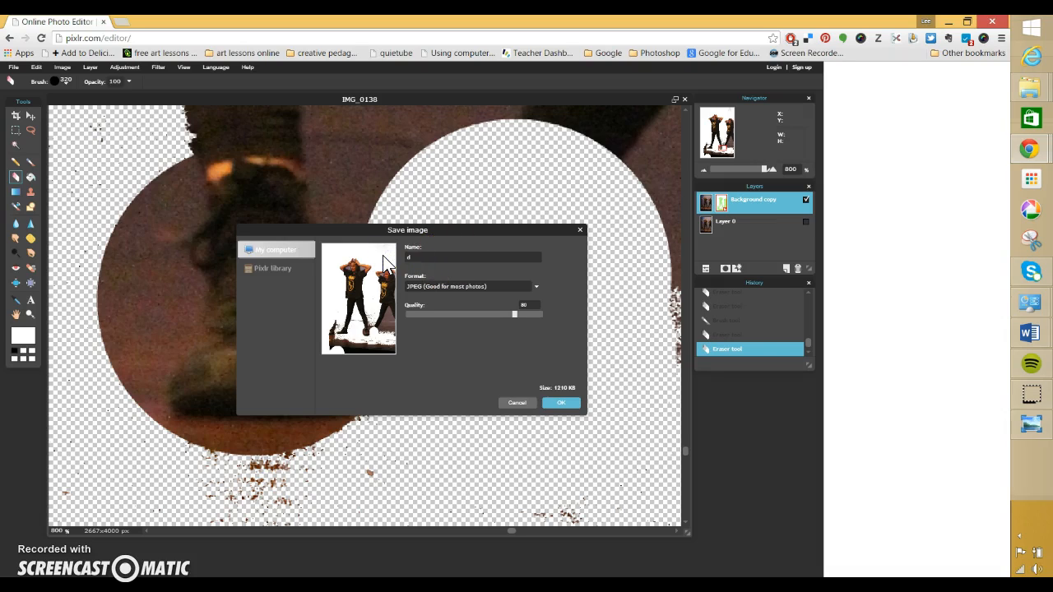
{"action": "type", "text": "v layer mask test"}
{"action": "left_click", "coordinate": [342, 297]}
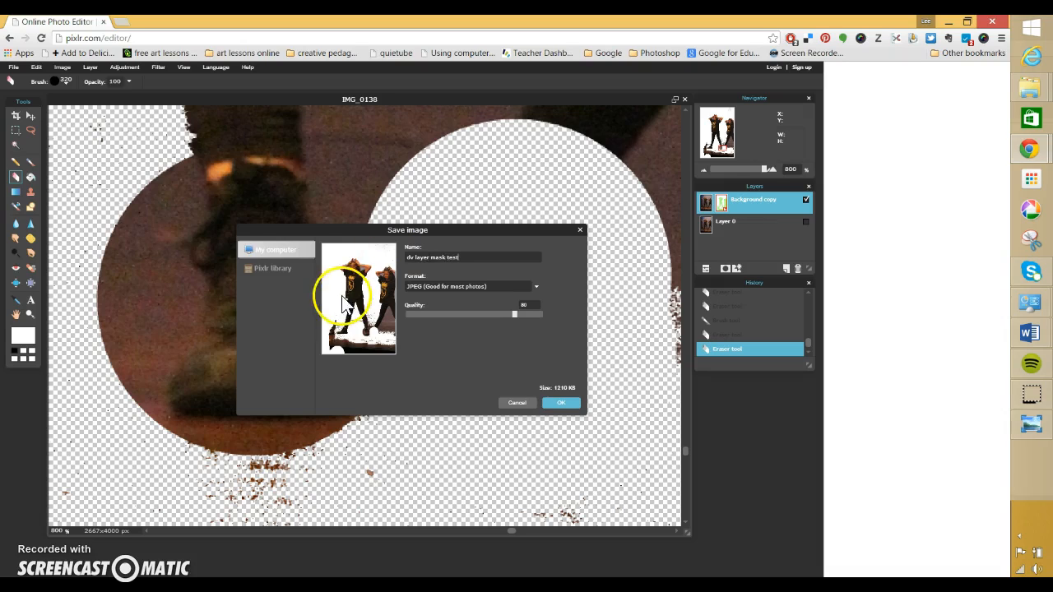
{"action": "left_click", "coordinate": [285, 250]}
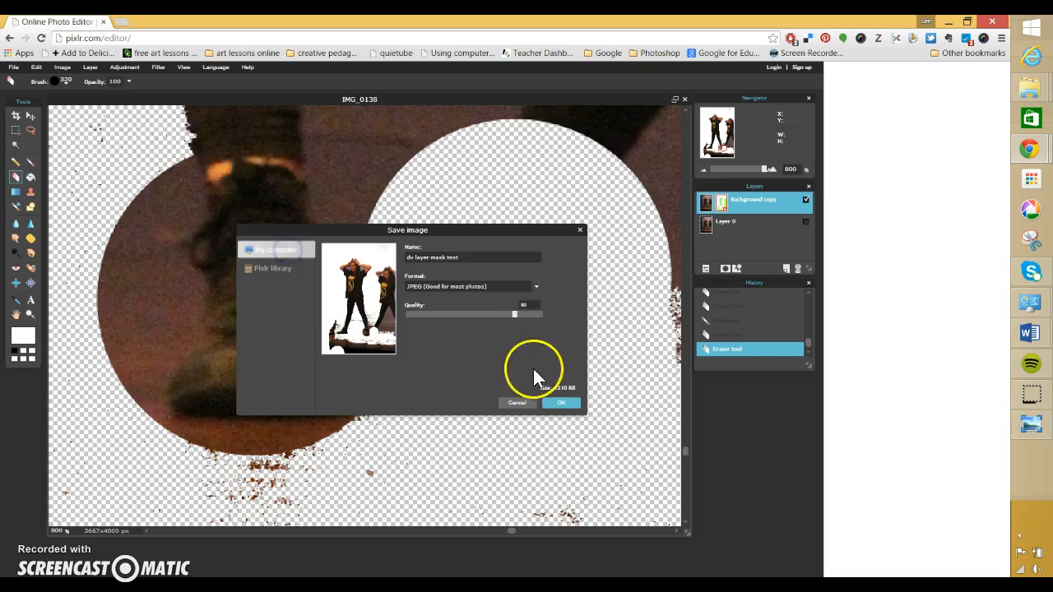
{"action": "left_click", "coordinate": [565, 401]}
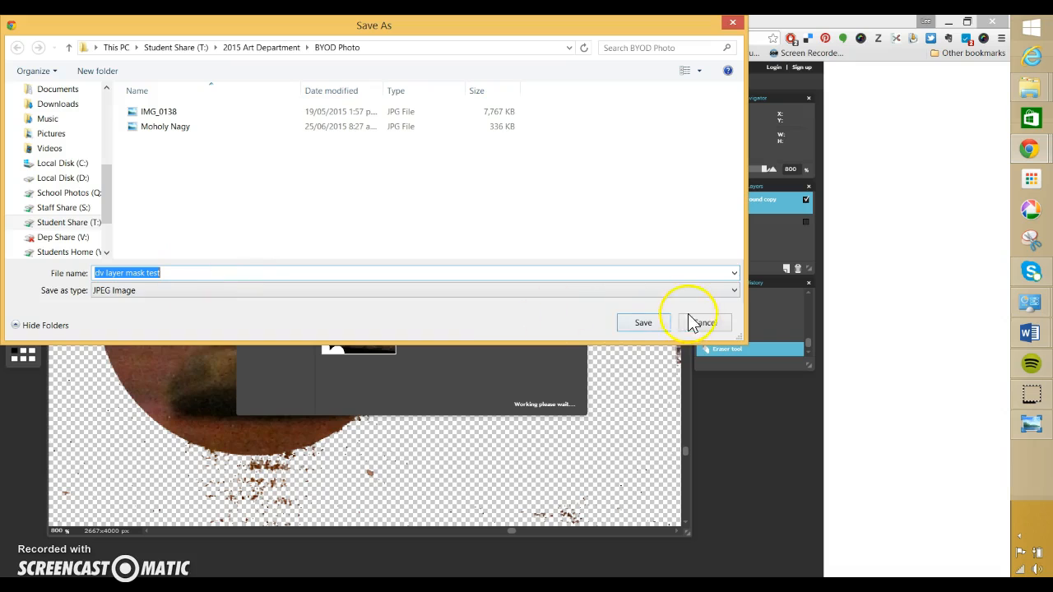
{"action": "left_click", "coordinate": [645, 323]}
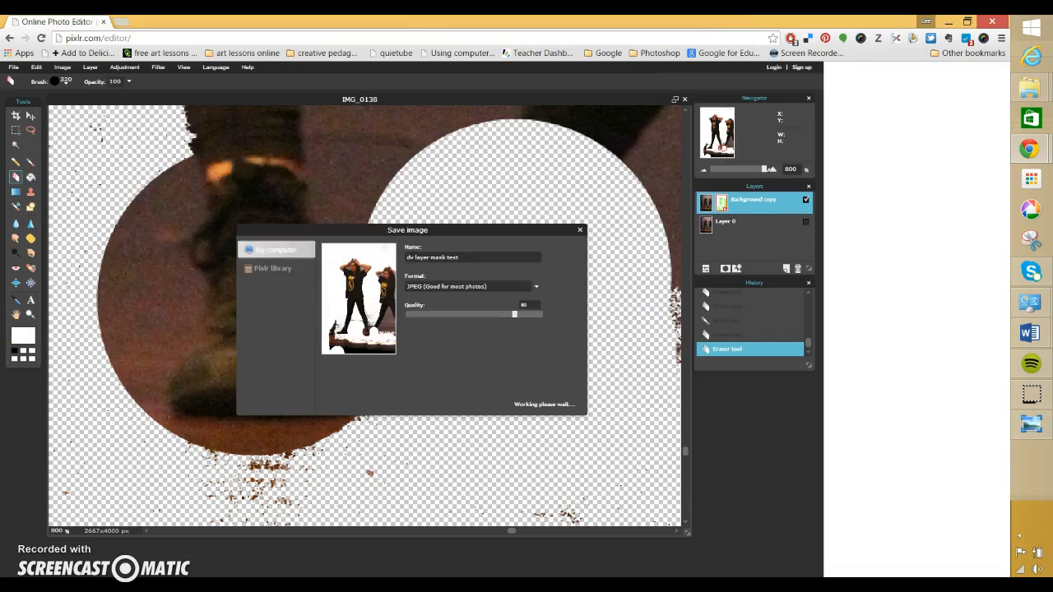